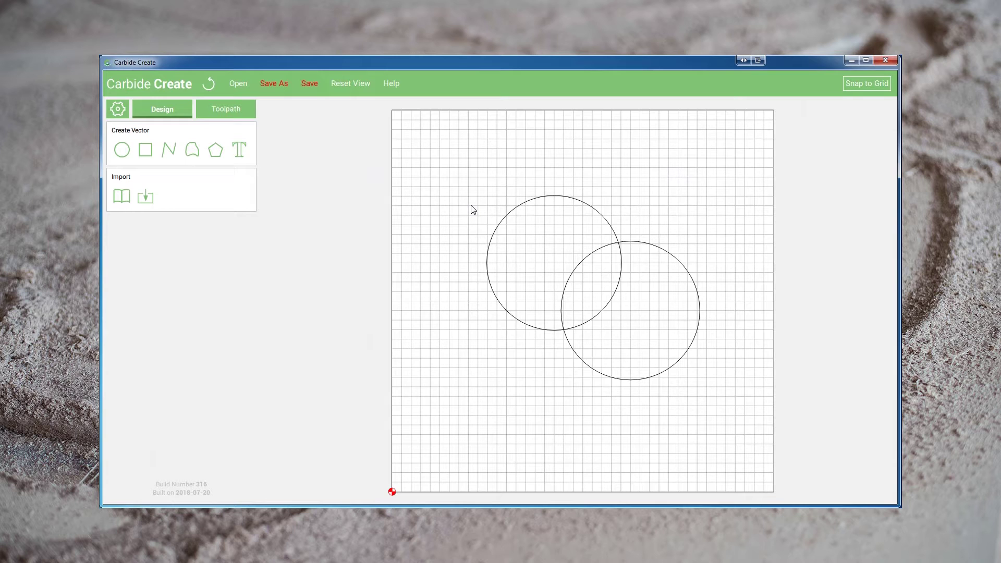
{"action": "left_click_drag", "start_coordinate": [453, 163], "coordinate": [759, 416]}
{"action": "left_click_drag", "start_coordinate": [441, 167], "coordinate": [724, 413]}
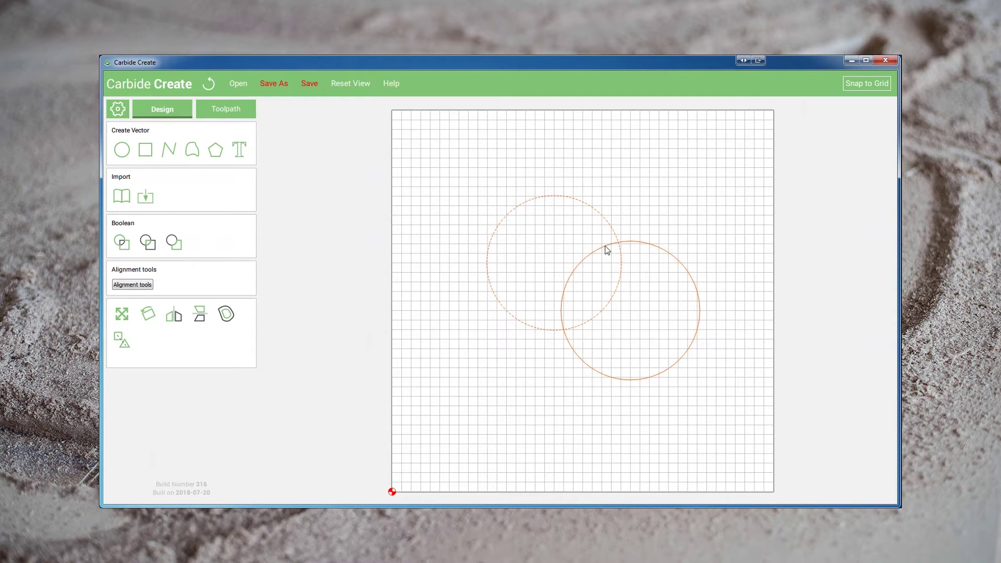
{"action": "left_click", "coordinate": [121, 243]}
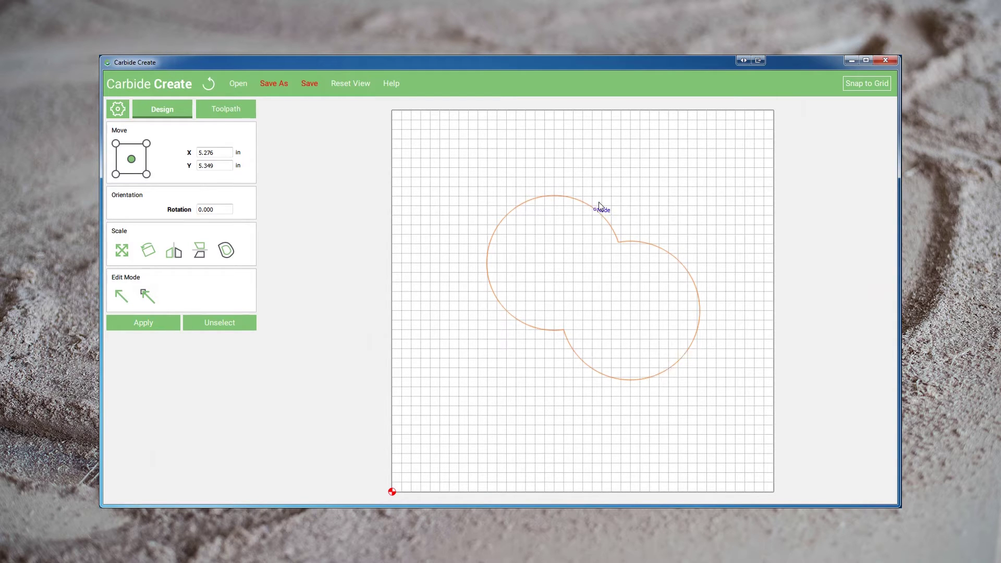
{"action": "key", "text": "ctrl+z"}
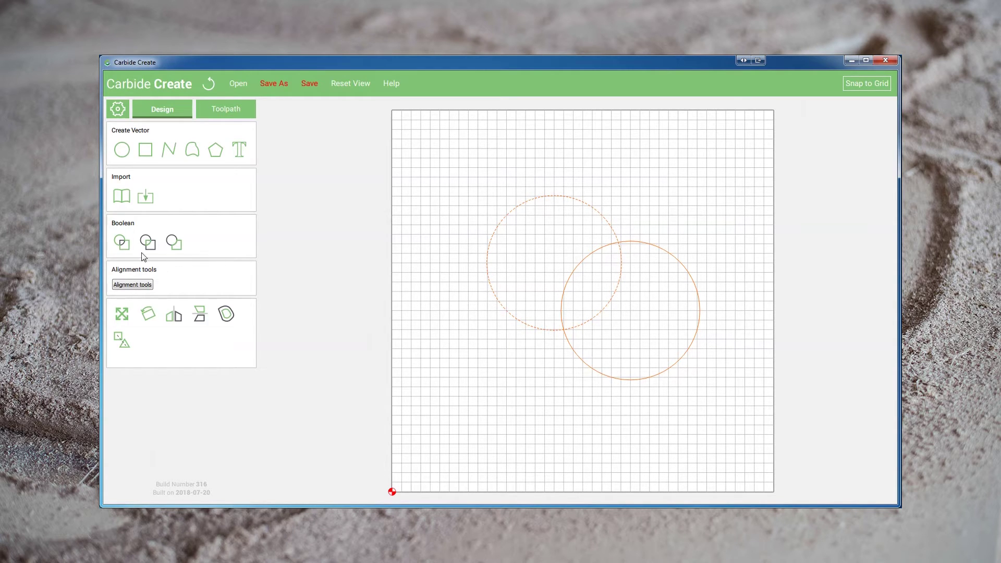
{"action": "left_click", "coordinate": [126, 243]}
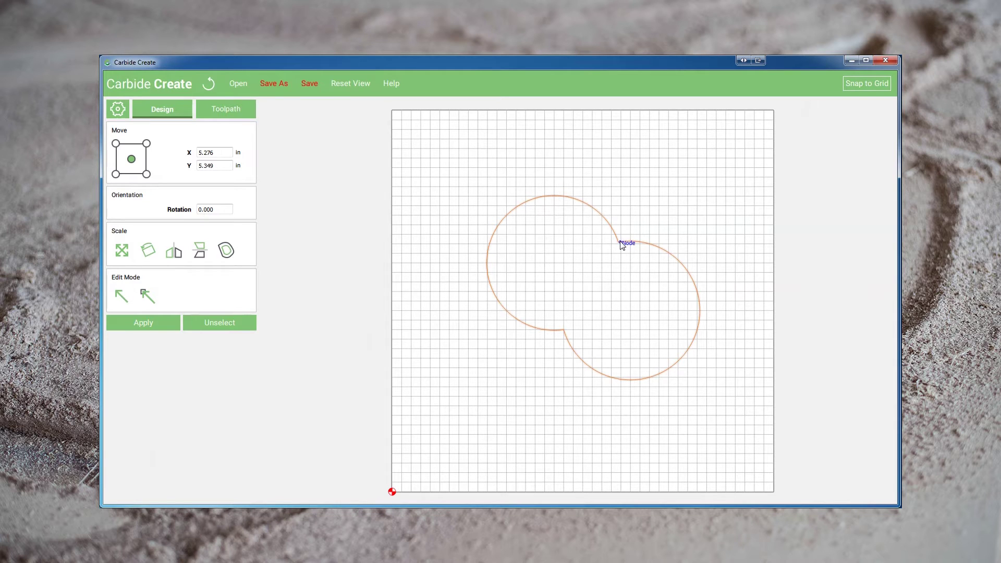
{"action": "key", "text": "ctrl+z"}
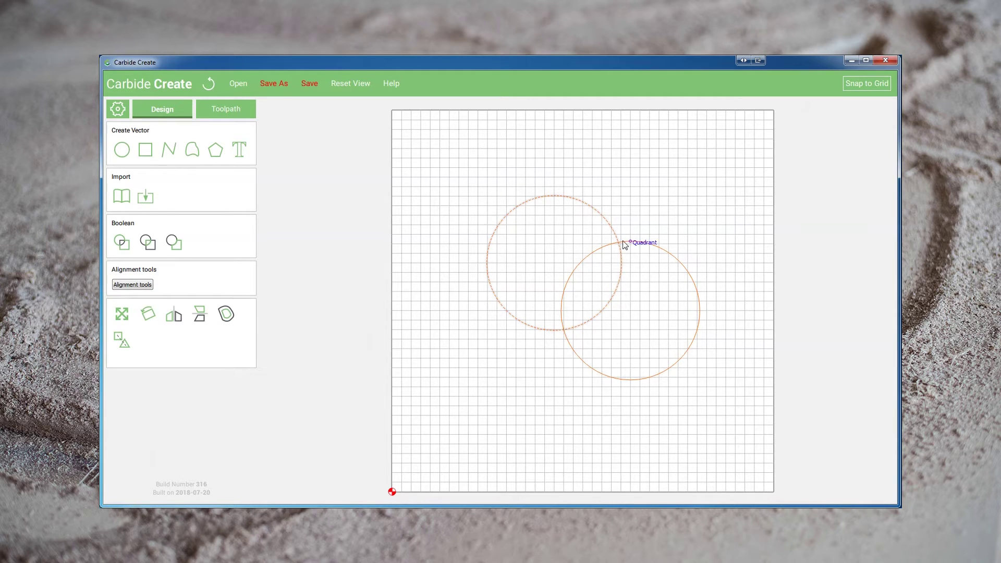
{"action": "left_click", "coordinate": [147, 242]}
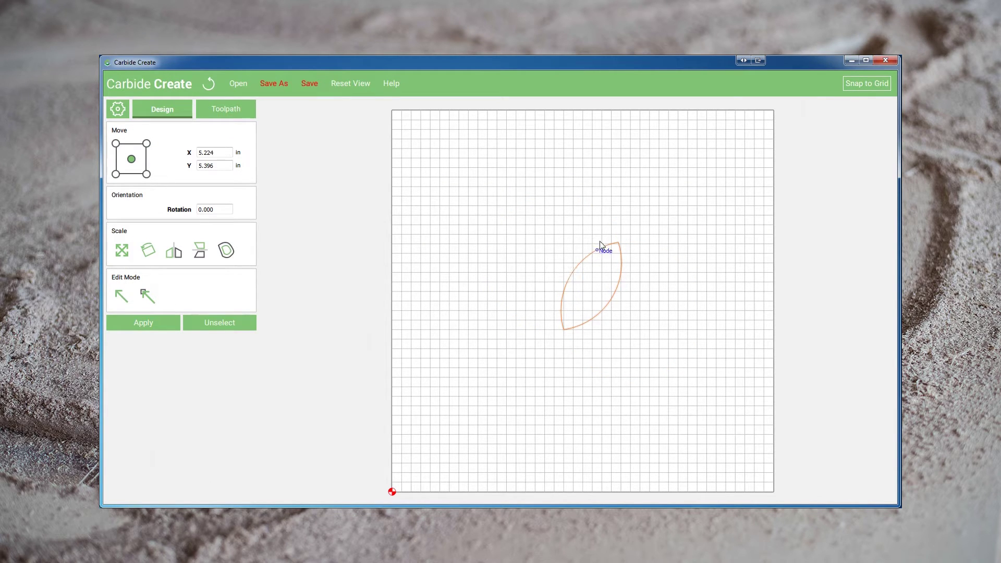
{"action": "key", "text": "ctrl+z"}
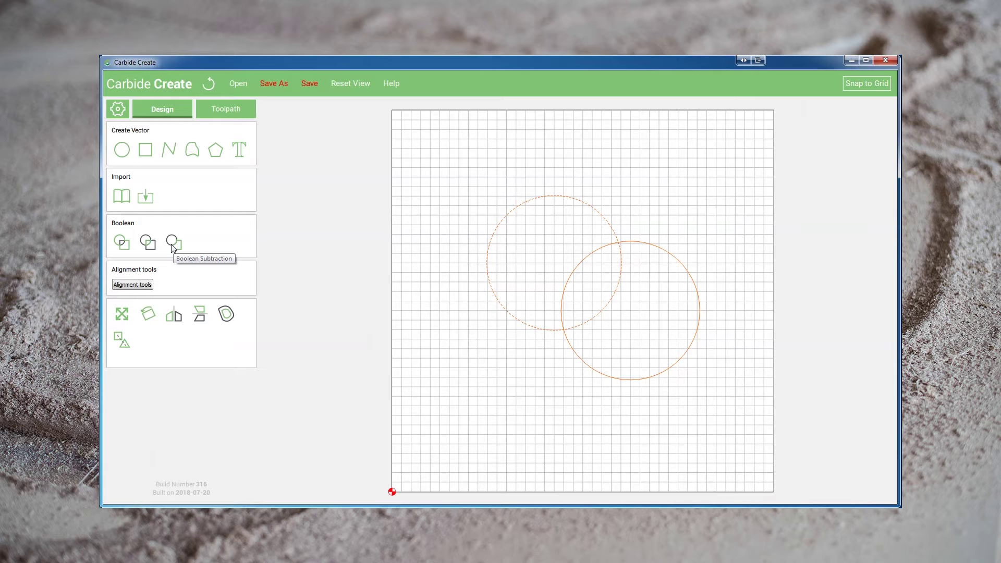
{"action": "left_click", "coordinate": [473, 203]}
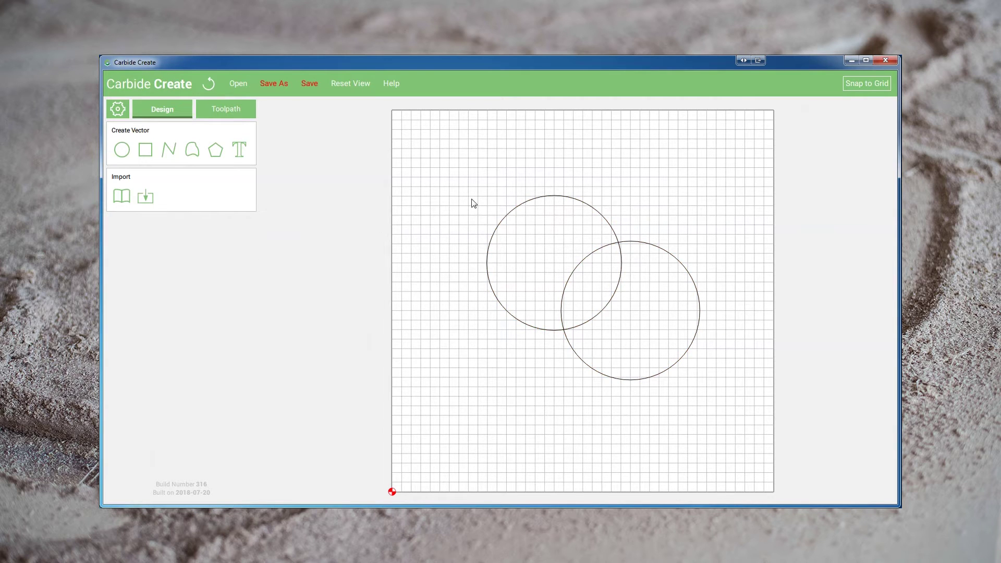
{"action": "left_click", "coordinate": [499, 224]}
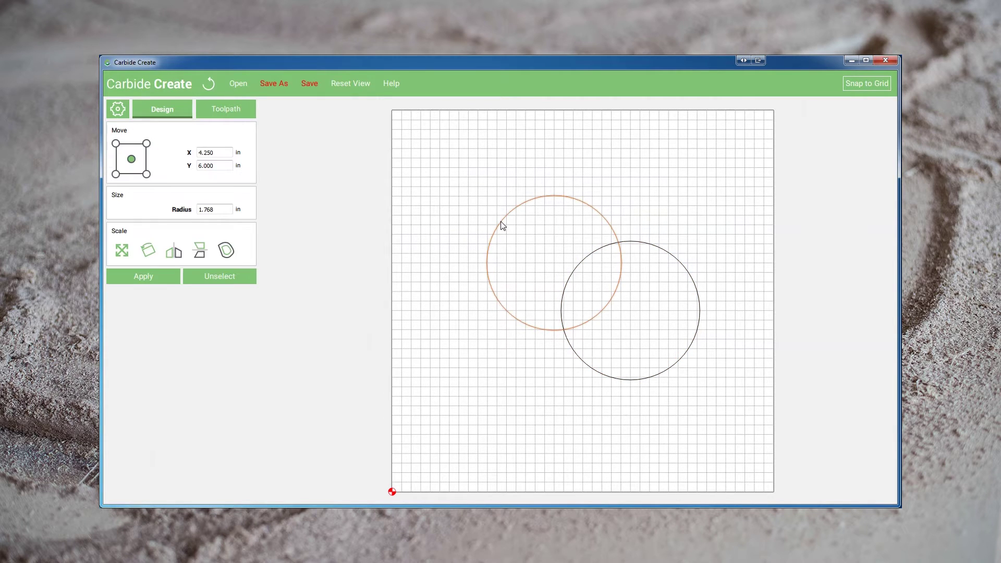
{"action": "left_click", "coordinate": [676, 262]}
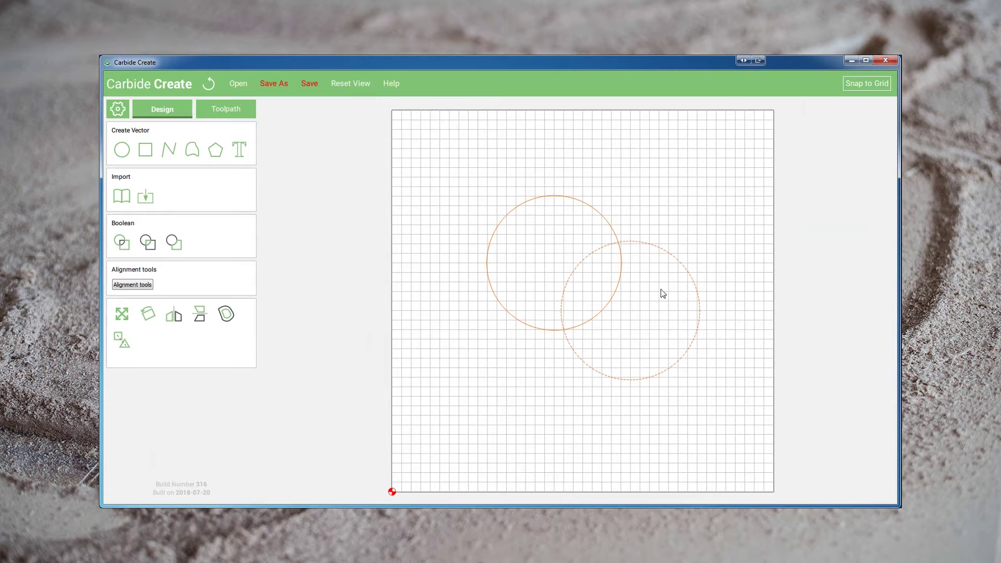
{"action": "left_click", "coordinate": [175, 243]}
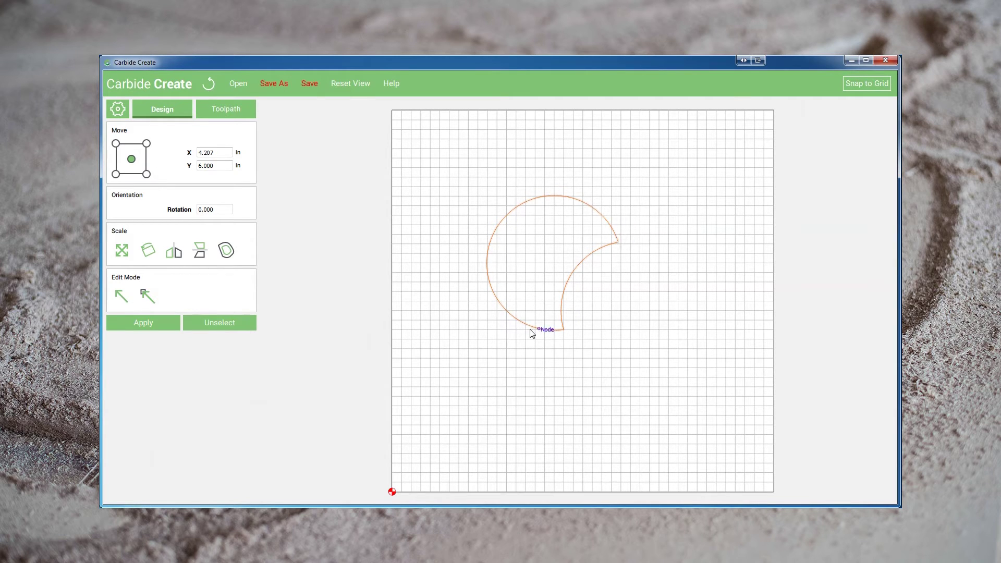
{"action": "key", "text": "ctrl+z"}
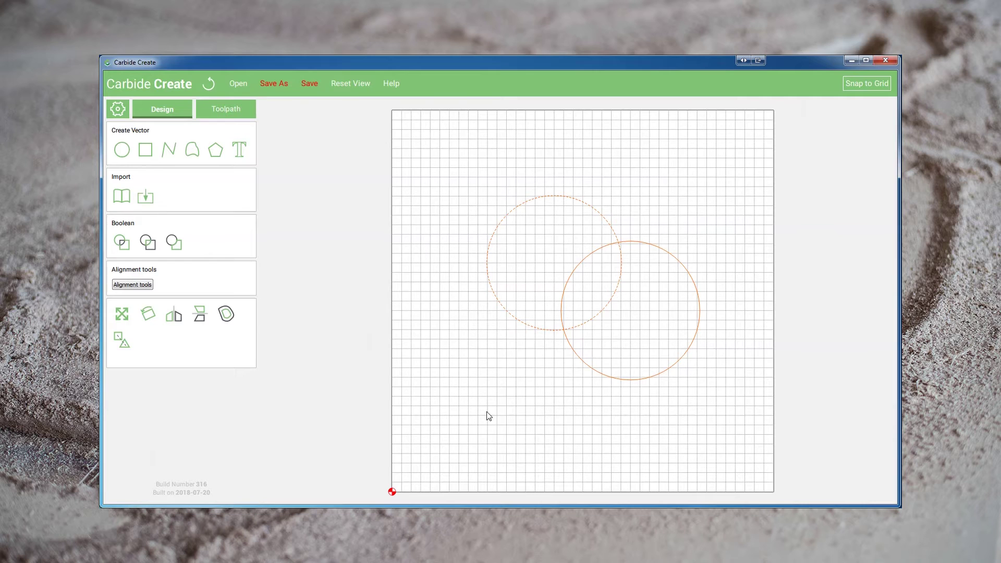
{"action": "left_click", "coordinate": [489, 417]}
{"action": "left_click", "coordinate": [631, 382]}
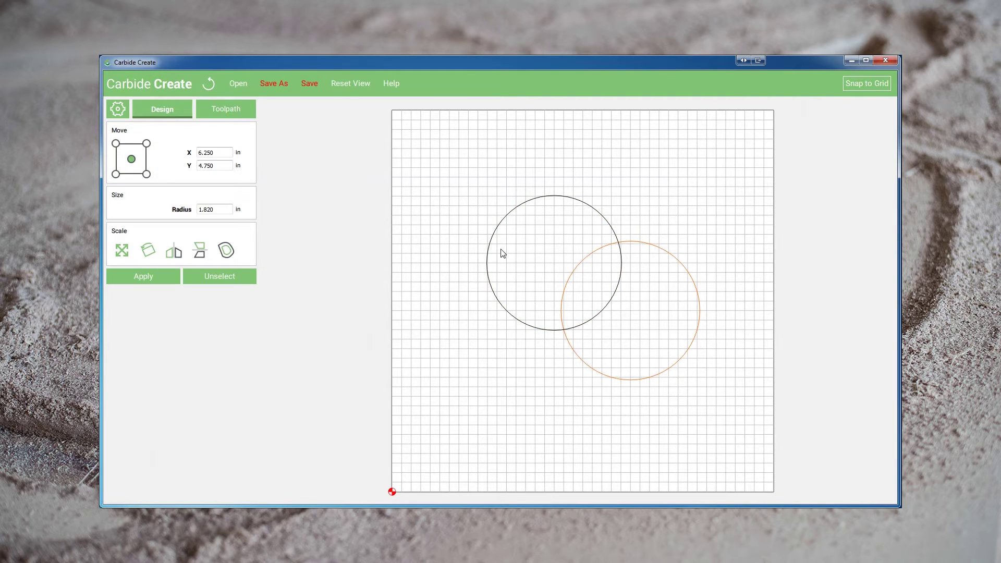
{"action": "left_click", "coordinate": [506, 218], "text": "shift"}
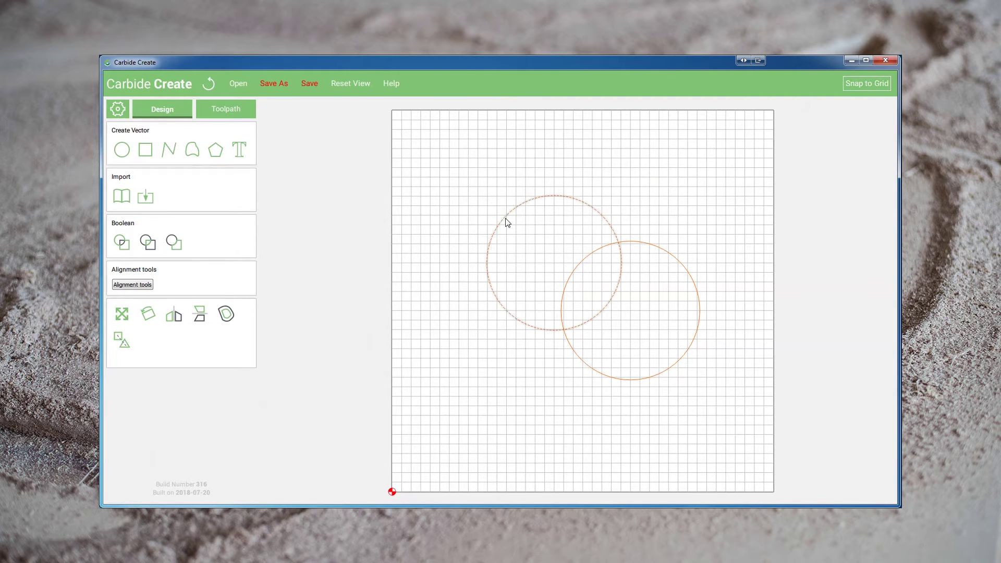
{"action": "left_click", "coordinate": [175, 248]}
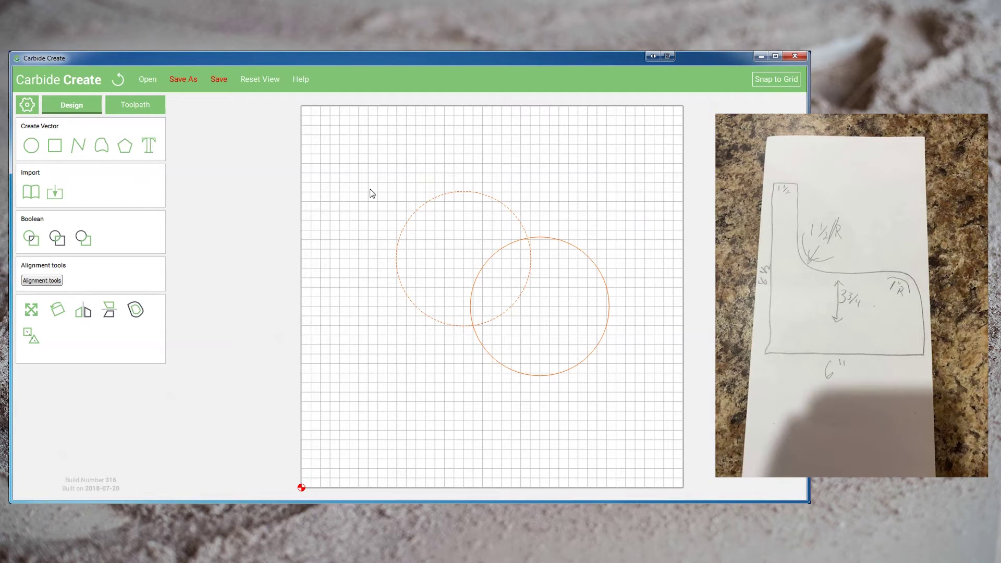
- Marquee-select both circles and delete them
{"action": "left_click", "coordinate": [371, 192]}
{"action": "left_click_drag", "start_coordinate": [358, 159], "coordinate": [650, 415]}
{"action": "key", "text": "Delete"}
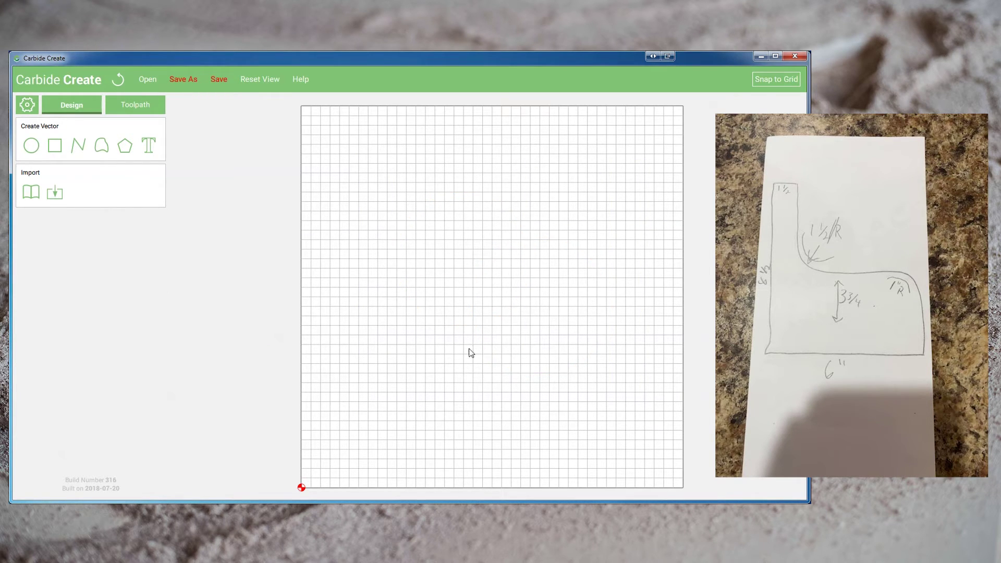
- Check Job Setup's 10 × 10 in stock and 0.250 in background grid spacing
{"action": "left_click", "coordinate": [26, 105]}
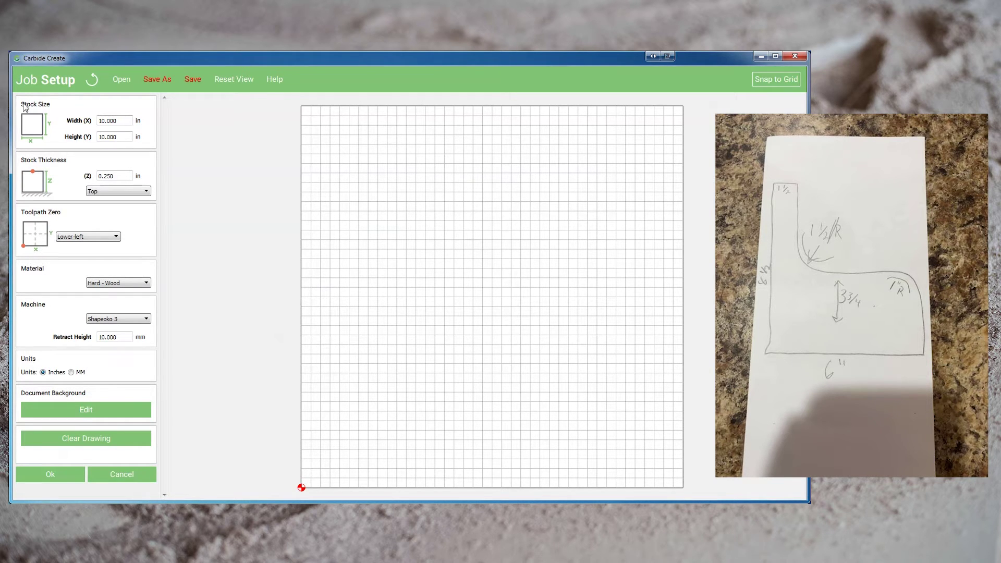
{"action": "left_click", "coordinate": [119, 120]}
{"action": "left_click", "coordinate": [94, 414]}
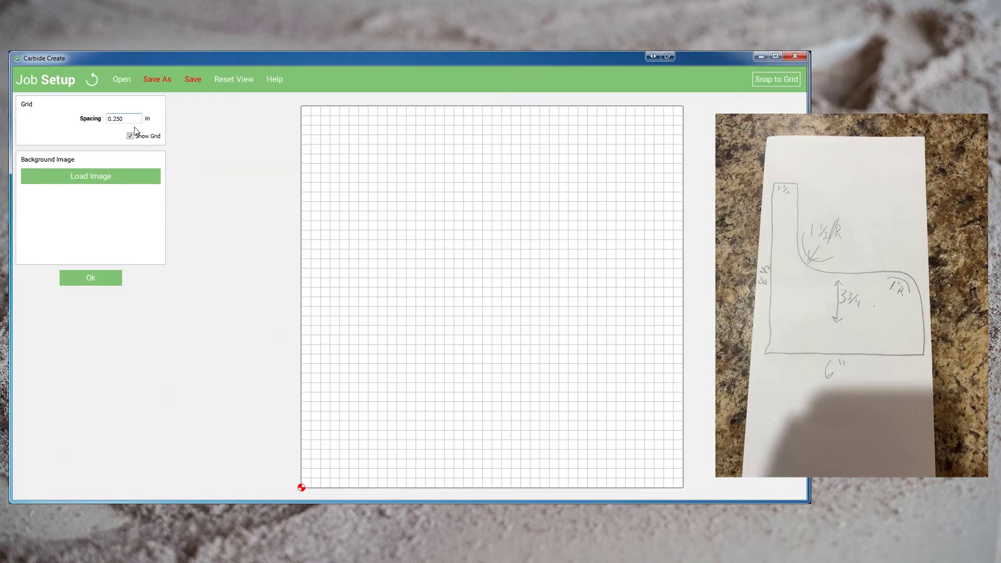
{"action": "left_click", "coordinate": [78, 277]}
{"action": "left_click", "coordinate": [63, 469]}
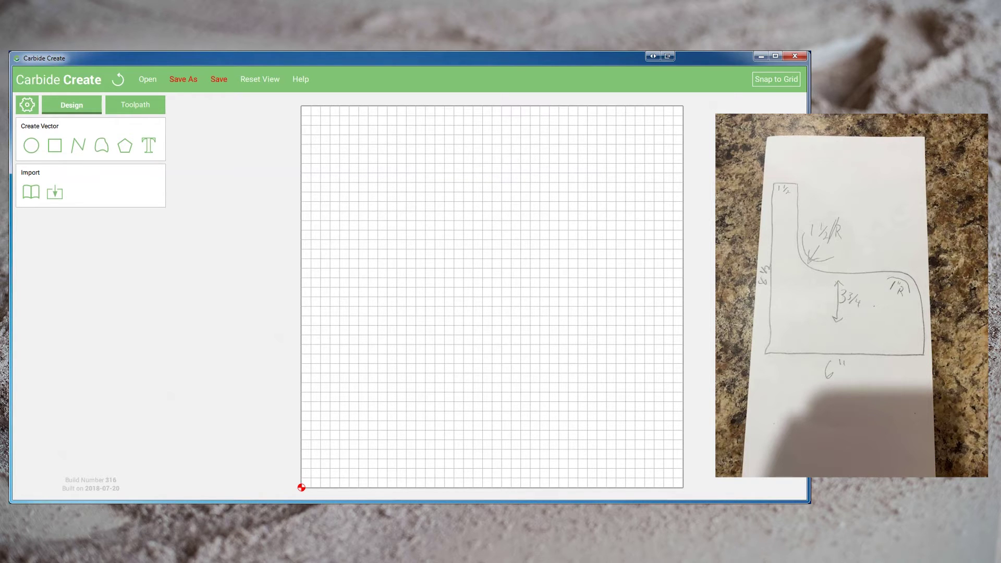
- Draw a 1.500 × 8.500 in rectangle and move it near the grid's left edge
{"action": "left_click", "coordinate": [55, 146]}
{"action": "left_click", "coordinate": [400, 283]}
{"action": "left_click", "coordinate": [370, 366]}
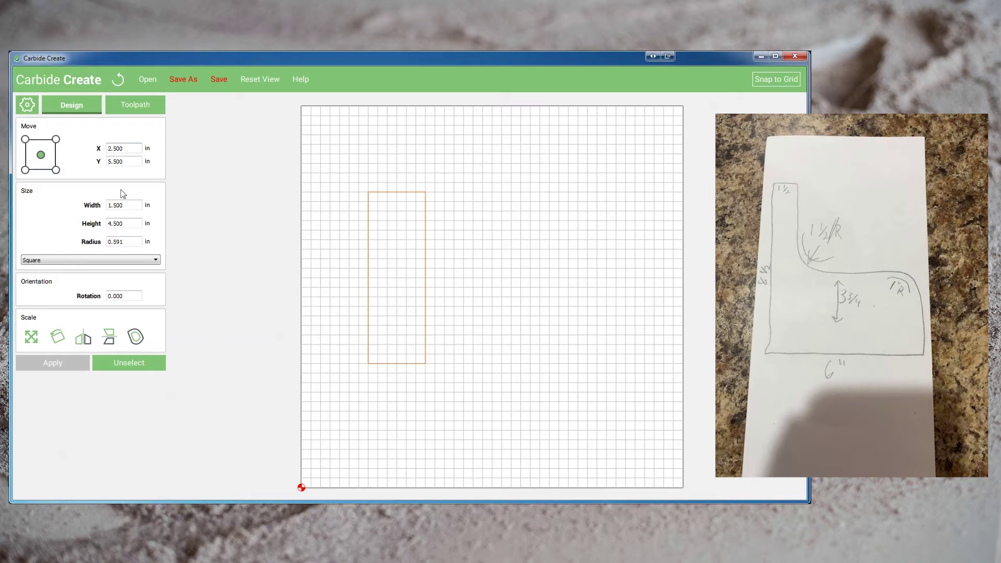
{"action": "left_click_drag", "start_coordinate": [126, 206], "coordinate": [56, 191]}
{"action": "left_click_drag", "start_coordinate": [127, 227], "coordinate": [87, 226]}
{"action": "type", "text": "8.5"}
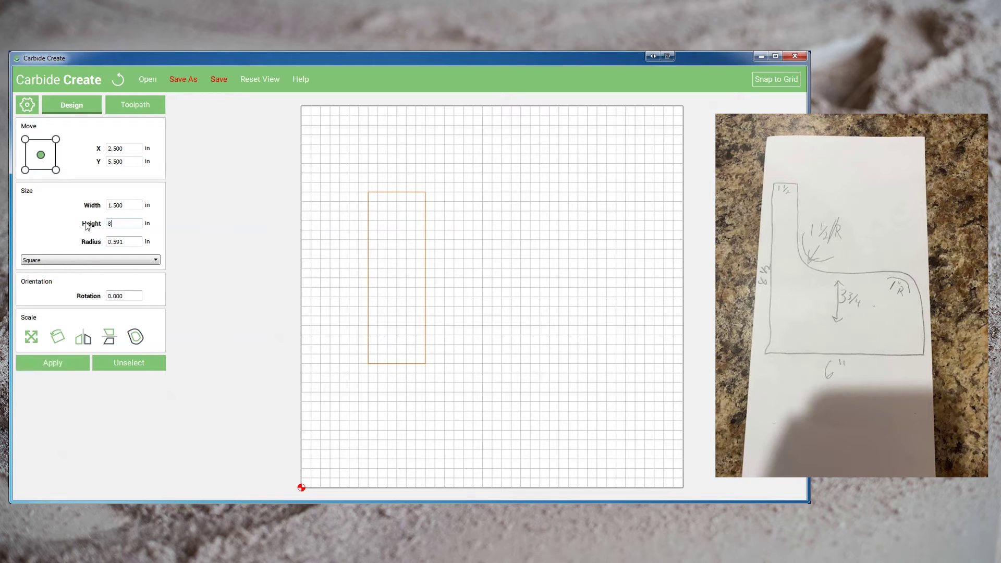
{"action": "left_click", "coordinate": [65, 361]}
{"action": "left_click_drag", "start_coordinate": [373, 116], "coordinate": [323, 121]}
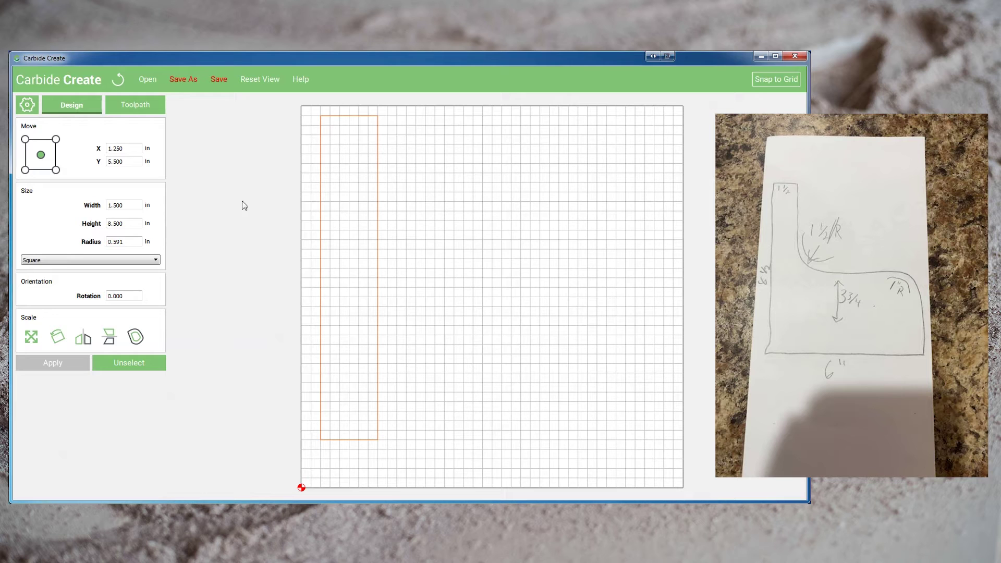
- Draw a 6 × 3.75 in rectangle snapped to the tall rectangle's bottom-left corner
{"action": "left_click", "coordinate": [132, 365]}
{"action": "left_click", "coordinate": [54, 145]}
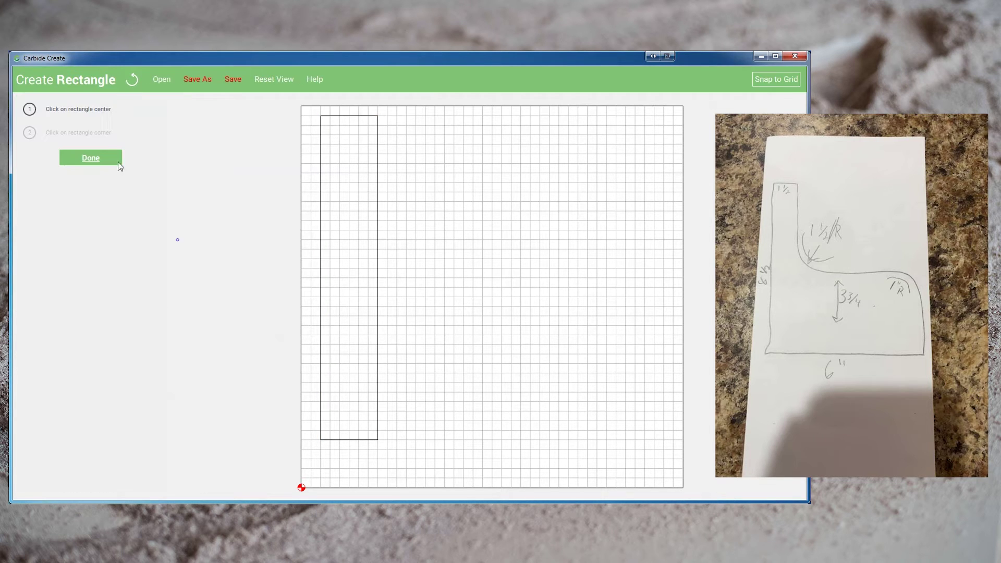
{"action": "left_click", "coordinate": [512, 327]}
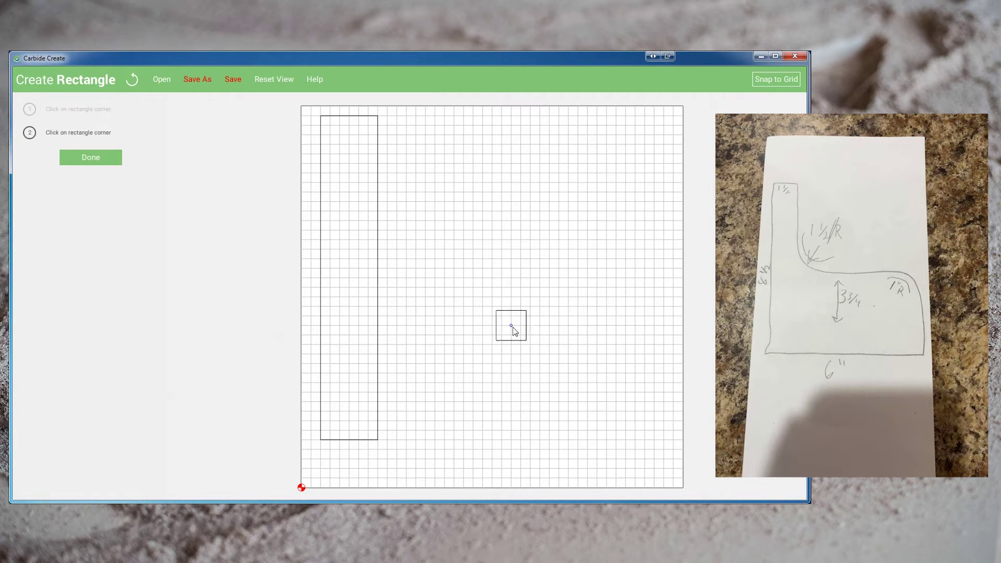
{"action": "left_click", "coordinate": [425, 363]}
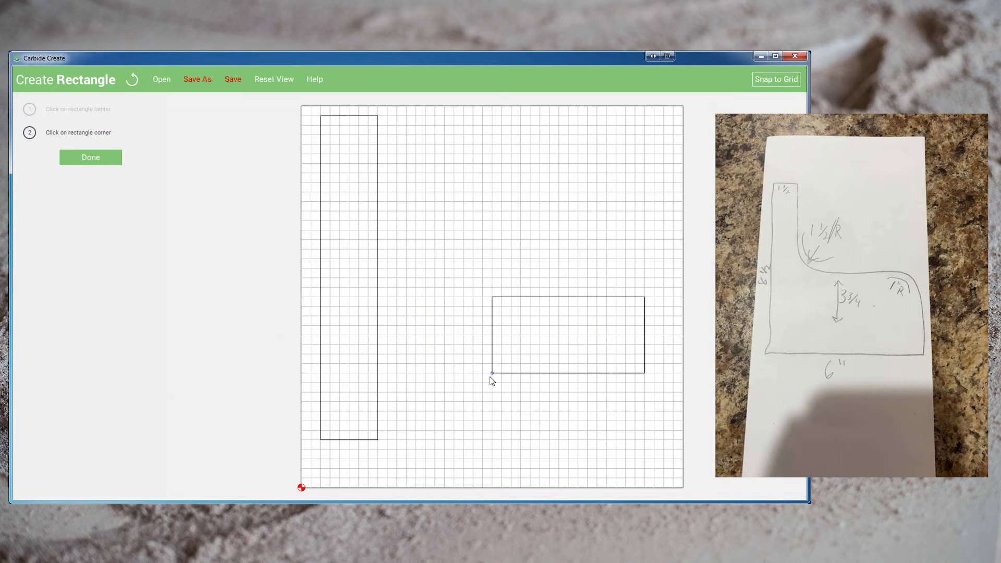
{"action": "left_click", "coordinate": [493, 373]}
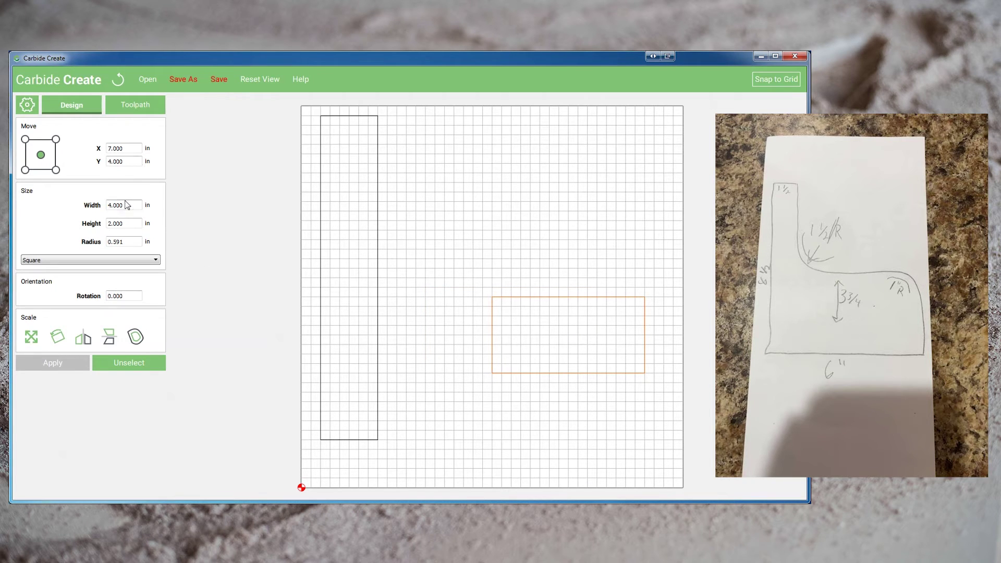
{"action": "key", "text": "Tab"}
{"action": "type", "text": "6"}
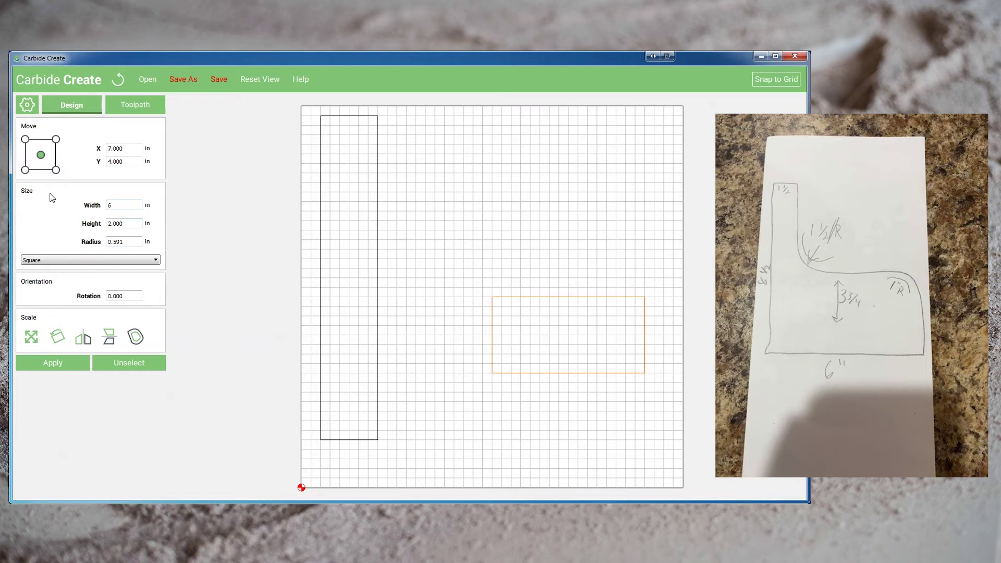
{"action": "type", "text": "3.75"}
{"action": "left_click", "coordinate": [49, 367]}
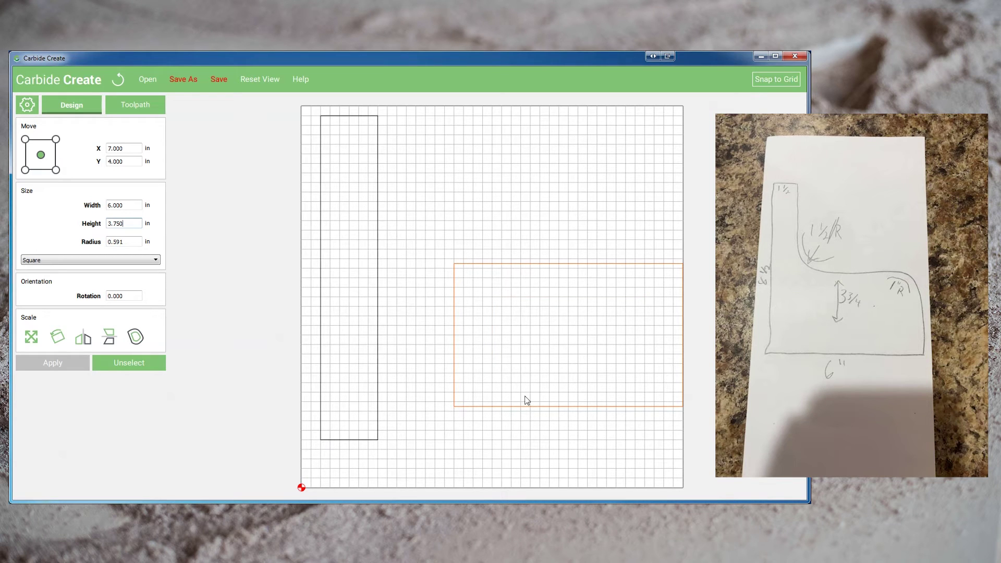
{"action": "left_click_drag", "start_coordinate": [455, 409], "coordinate": [321, 441]}
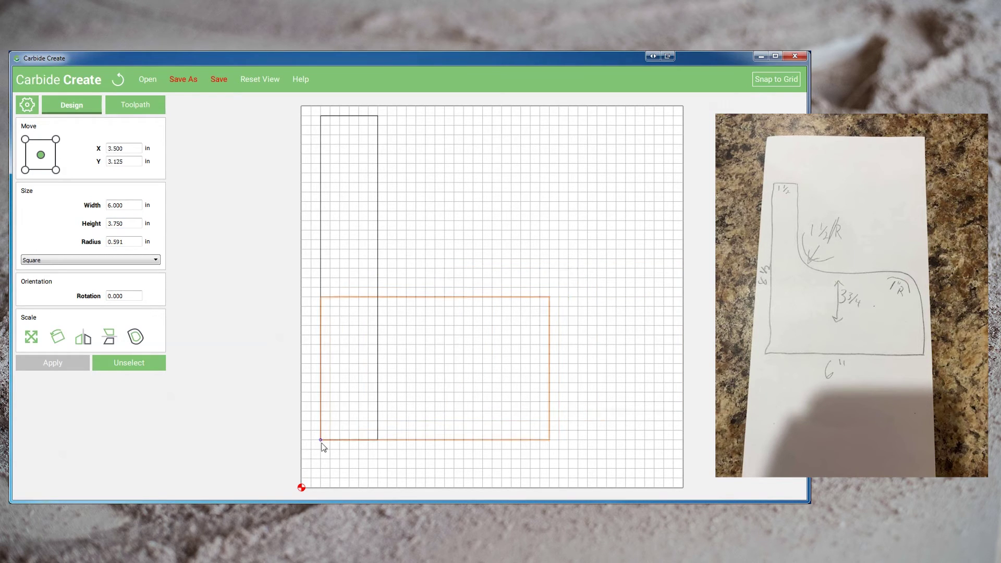
{"action": "left_click", "coordinate": [617, 310]}
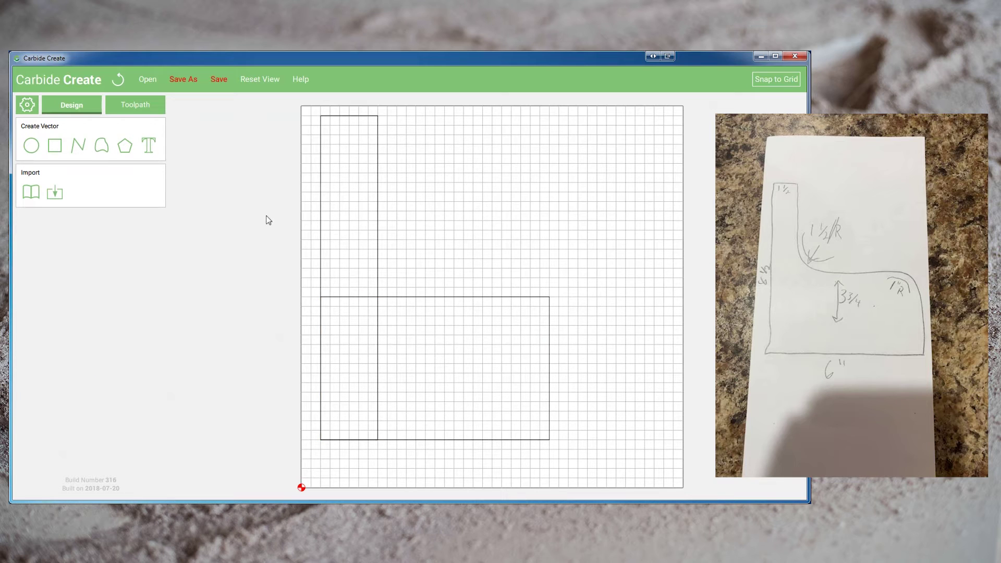
- Boolean-union the tall and wide rectangles into one L outline
{"action": "left_click_drag", "start_coordinate": [310, 452], "coordinate": [597, 112]}
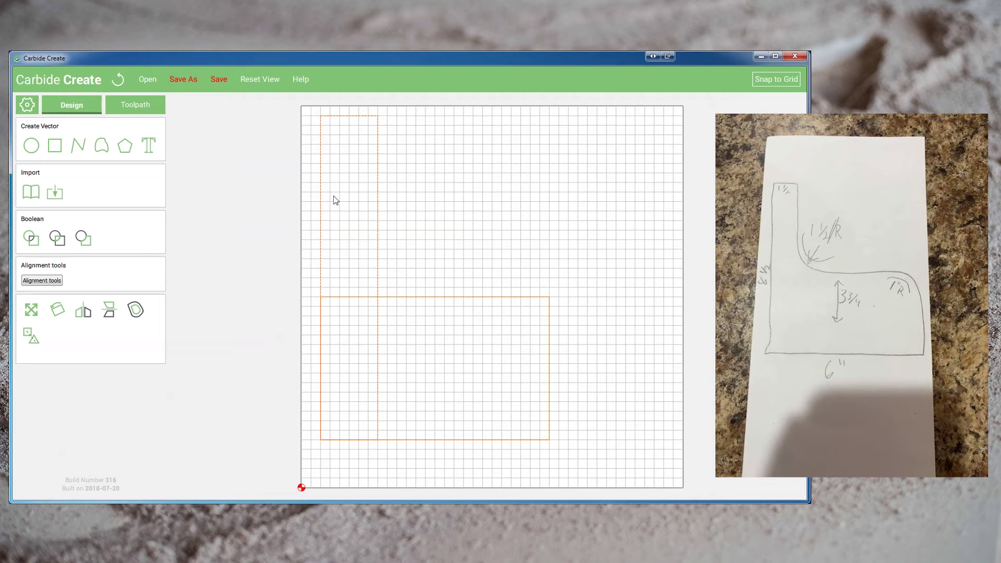
{"action": "left_click", "coordinate": [30, 238]}
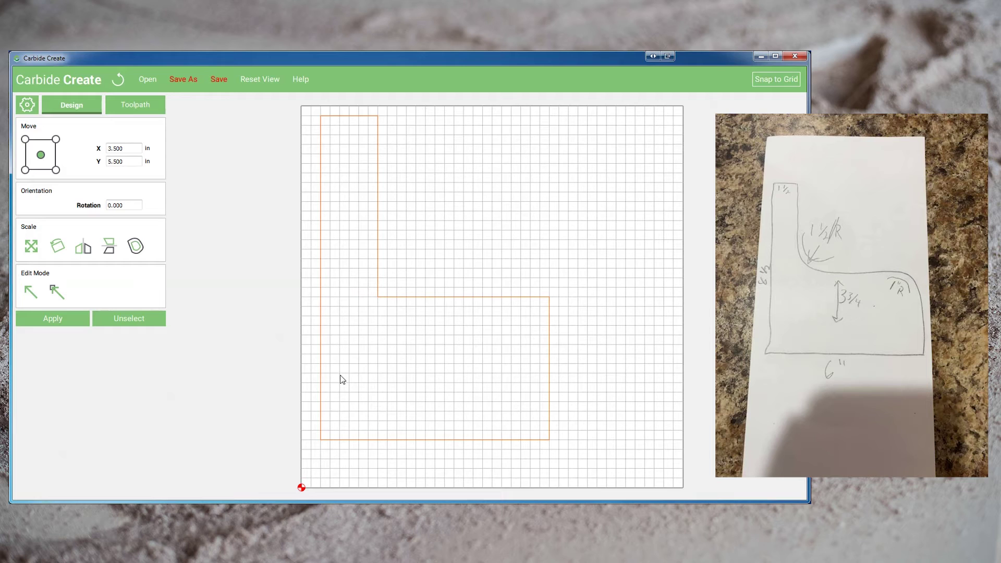
{"action": "left_click", "coordinate": [413, 311]}
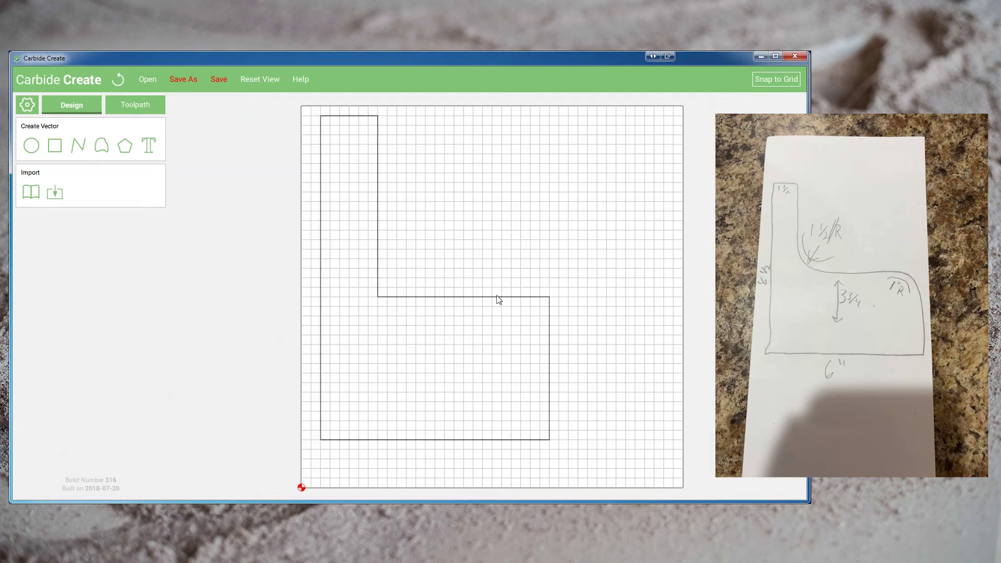
- Draw a 1 in radius circle against the L's inner top edge and right side
{"action": "left_click", "coordinate": [31, 147]}
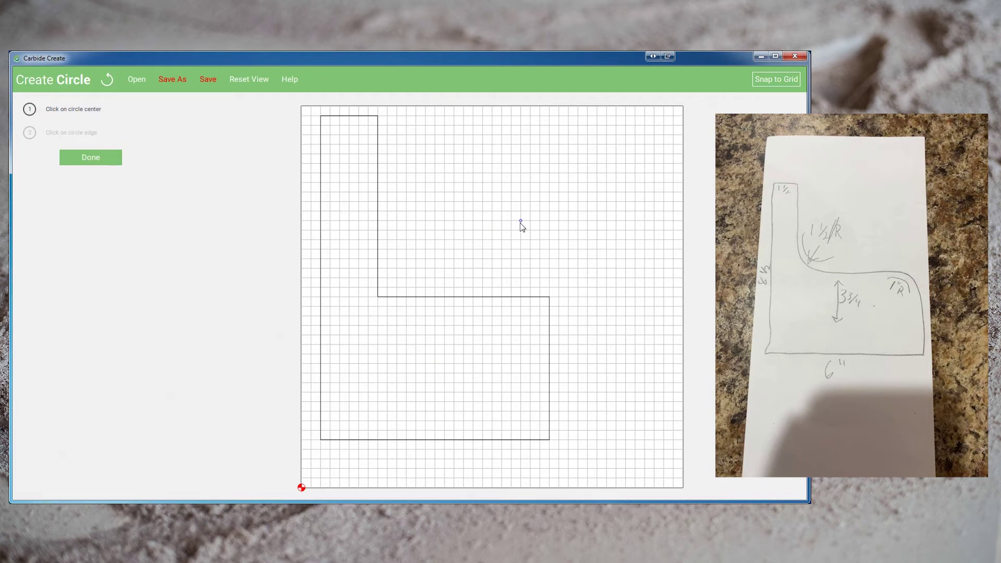
{"action": "left_click", "coordinate": [539, 211]}
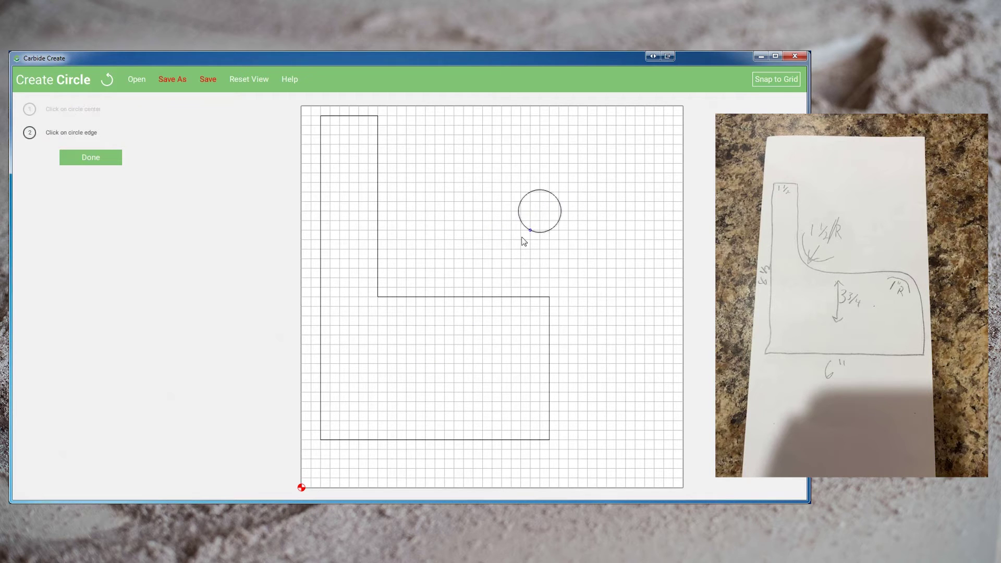
{"action": "left_click", "coordinate": [521, 239]}
{"action": "left_click_drag", "start_coordinate": [127, 206], "coordinate": [82, 216]}
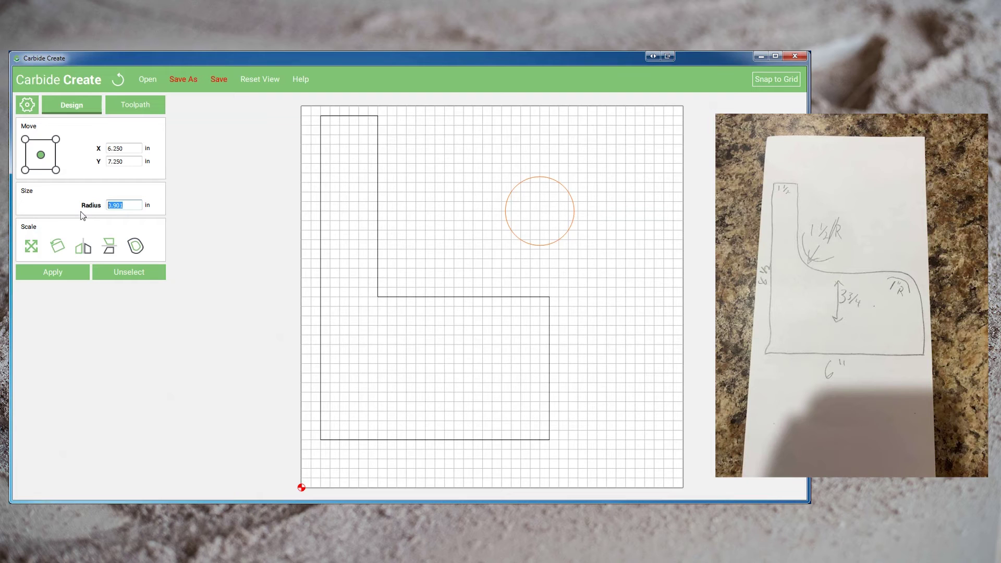
{"action": "type", "text": "1"}
{"action": "left_click", "coordinate": [83, 275]}
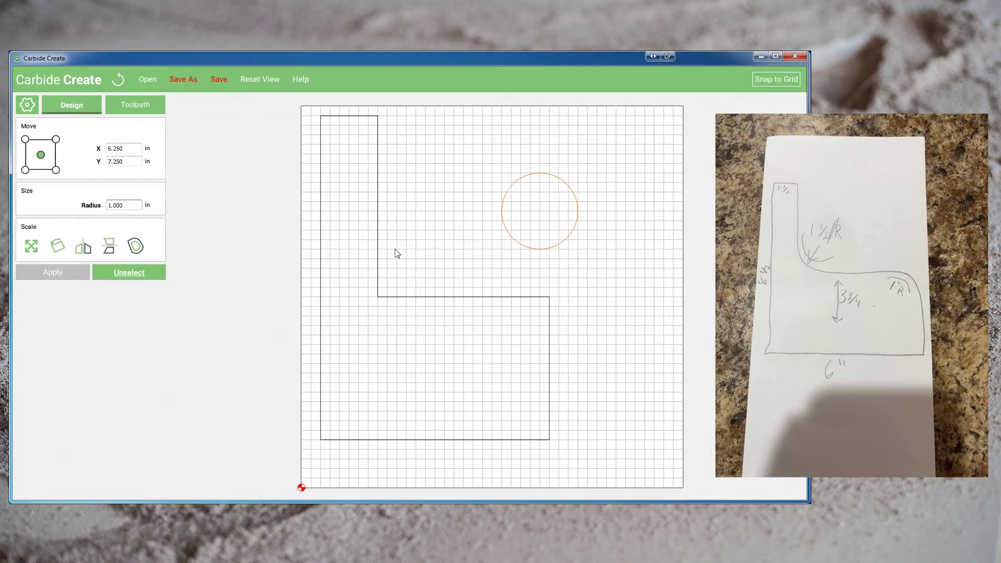
{"action": "left_click_drag", "start_coordinate": [534, 172], "coordinate": [512, 303]}
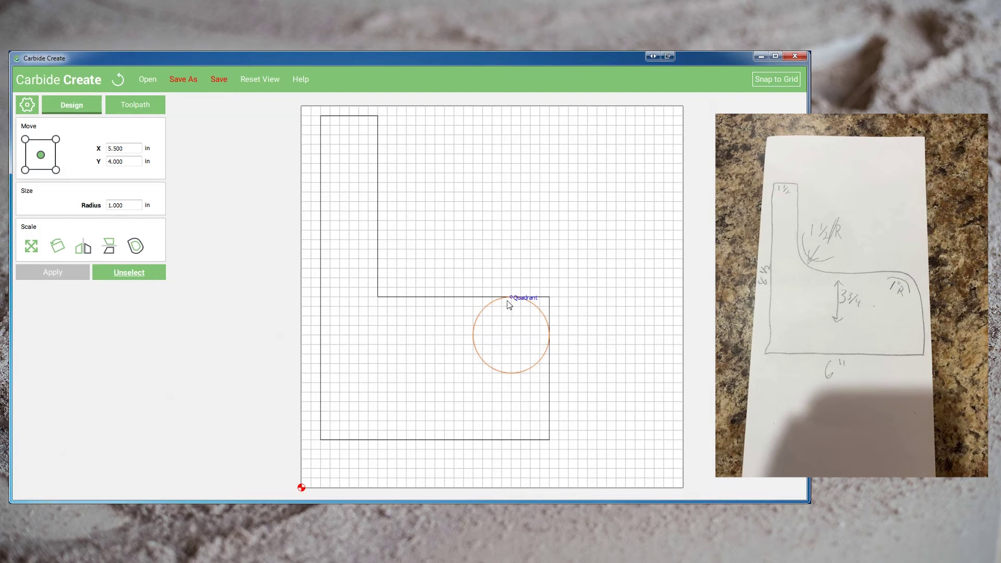
- Select the circle together with the L outline
{"action": "left_click", "coordinate": [129, 273]}
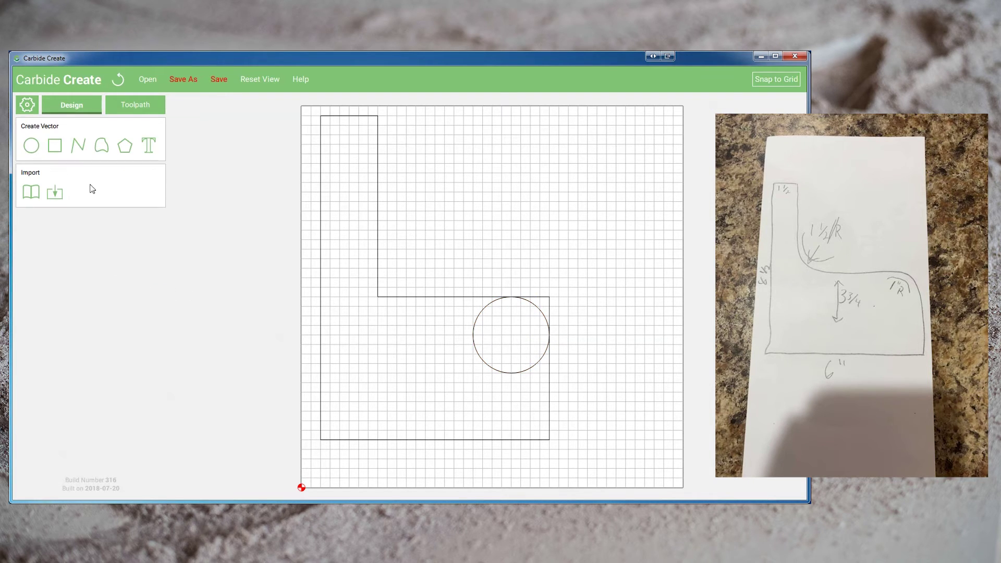
{"action": "left_click_drag", "start_coordinate": [460, 258], "coordinate": [594, 412]}
{"action": "left_click", "coordinate": [442, 296], "text": "shift"}
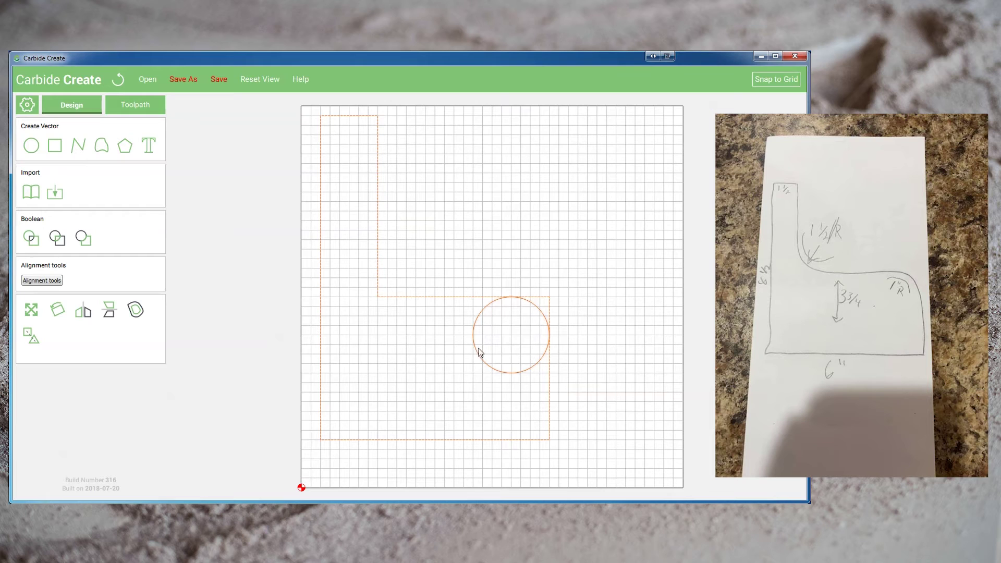
- Move the circle clear of the L to X 6.750, Y 8.000, then deselect
{"action": "left_click", "coordinate": [495, 265]}
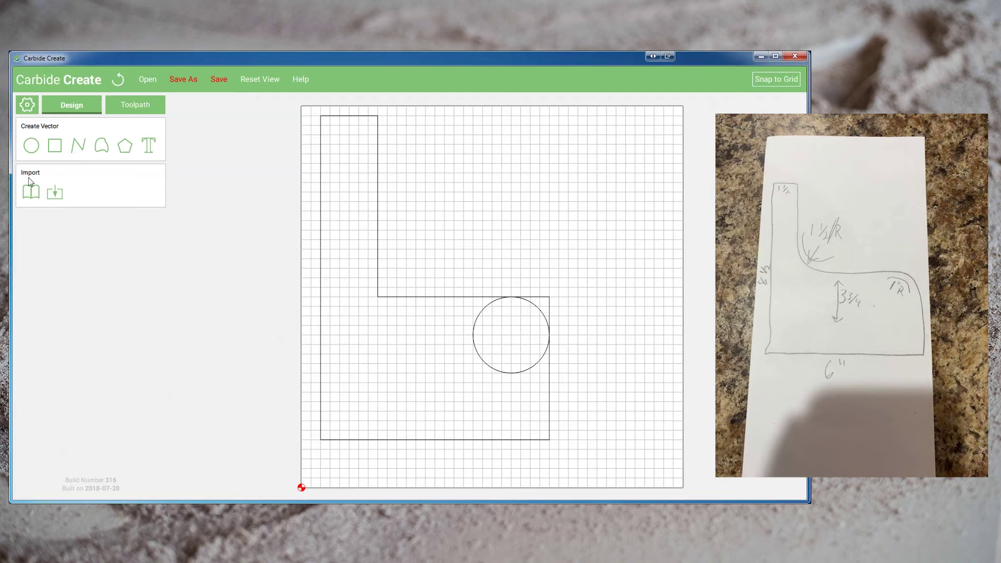
{"action": "mouse_move", "coordinate": [476, 328]}
{"action": "left_mouse_down"}
{"action": "mouse_move", "coordinate": [494, 225]}
{"action": "mouse_move", "coordinate": [476, 328]}
{"action": "left_mouse_up"}
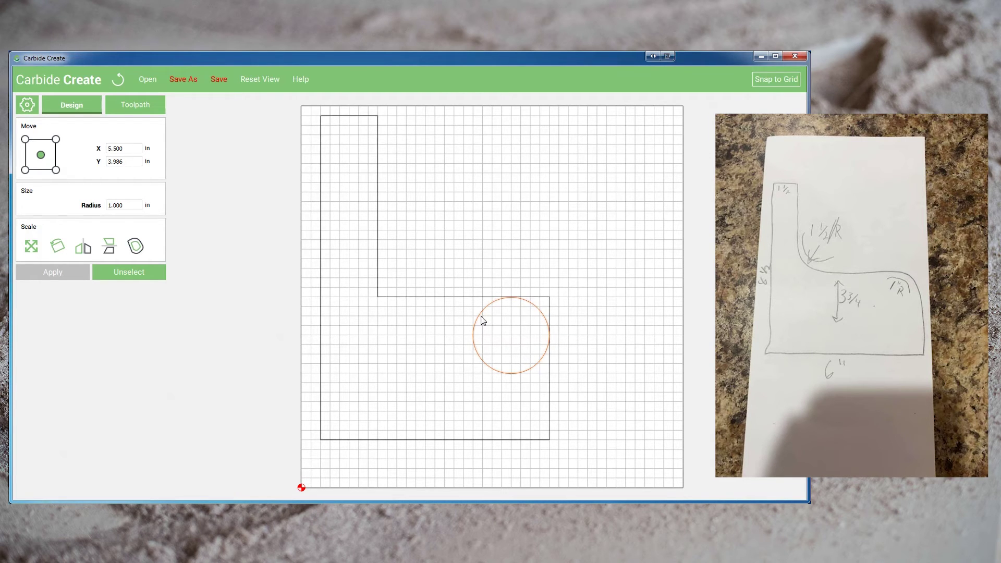
{"action": "left_click_drag", "start_coordinate": [480, 318], "coordinate": [563, 149]}
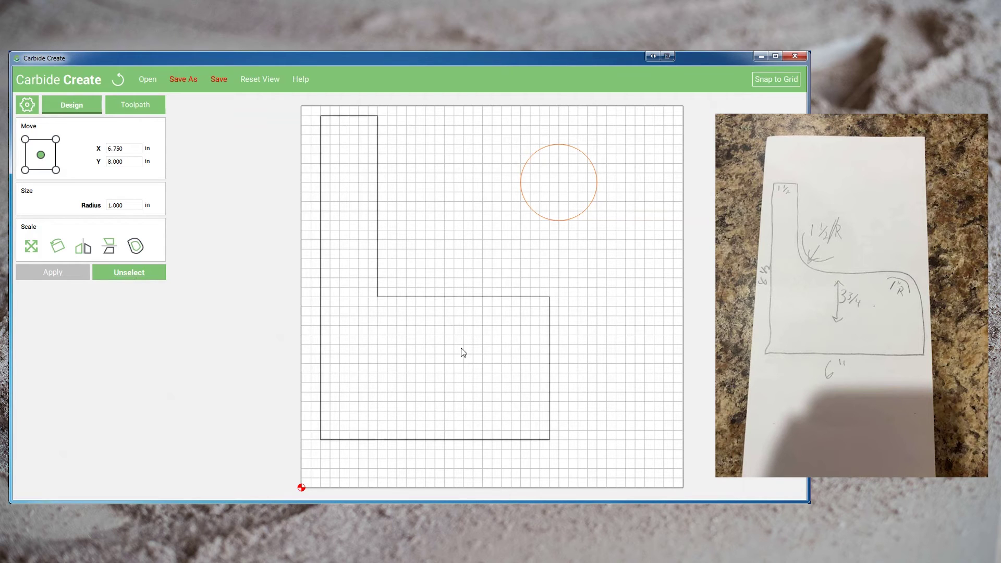
{"action": "left_click", "coordinate": [125, 269]}
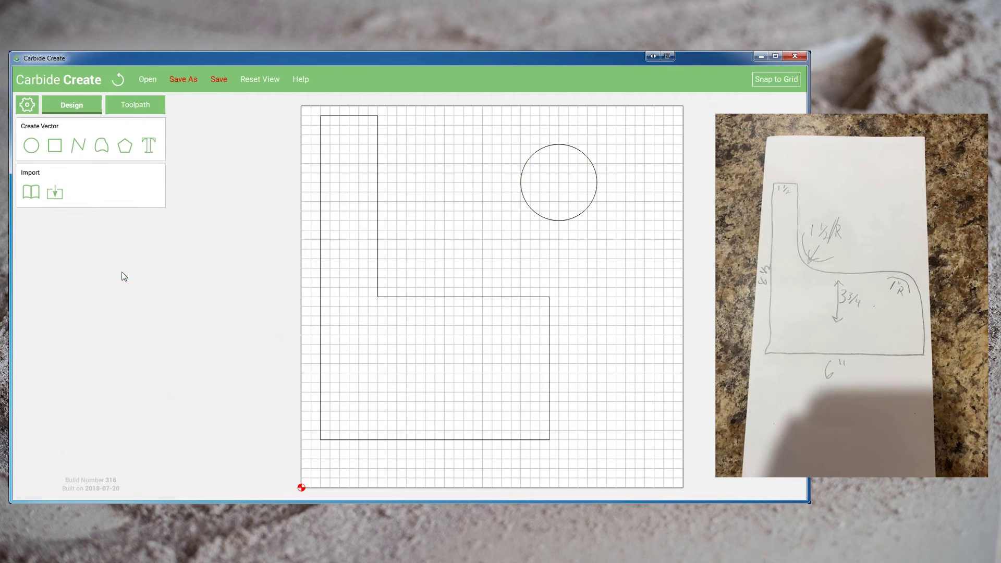
- Draw a 2.5 in square with its lower-left corner on the circle's centre
{"action": "left_click", "coordinate": [55, 147]}
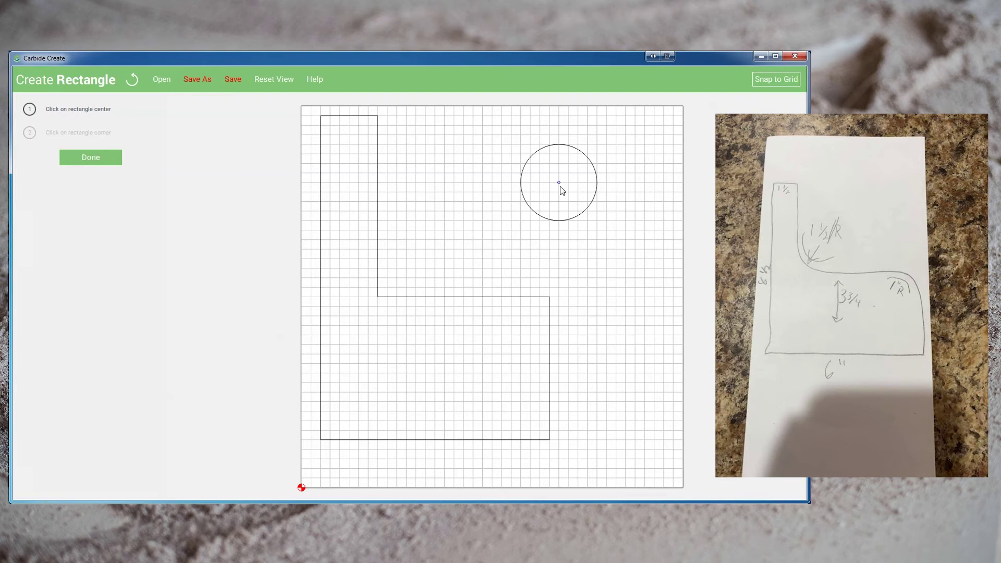
{"action": "left_click", "coordinate": [491, 210]}
{"action": "left_click", "coordinate": [444, 258]}
{"action": "left_click", "coordinate": [123, 371]}
{"action": "left_click", "coordinate": [447, 261]}
{"action": "left_click_drag", "start_coordinate": [444, 260], "coordinate": [557, 187]}
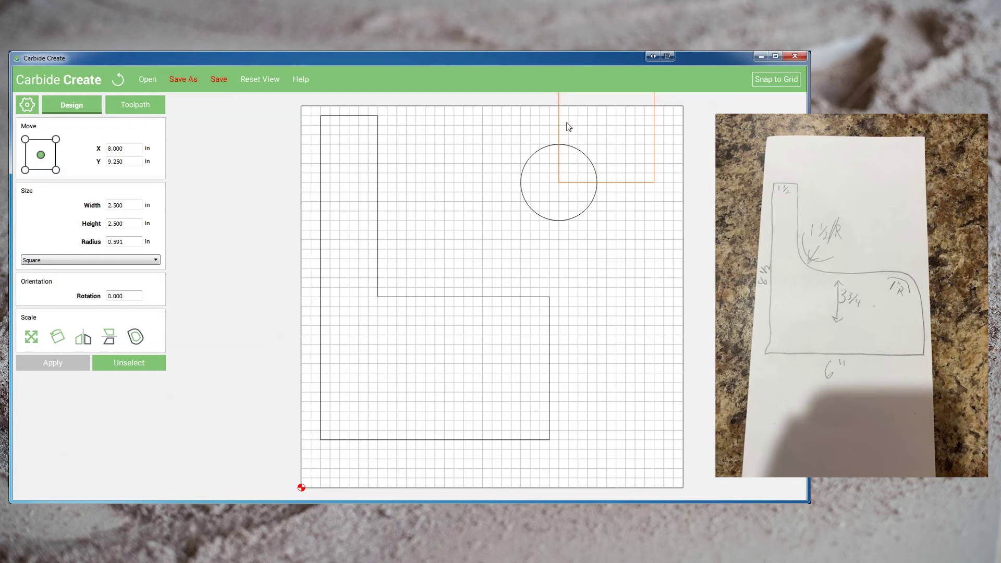
- Subtract the circle from the square and move the notched piece onto the L's outer corner
{"action": "left_click", "coordinate": [522, 171], "text": "shift"}
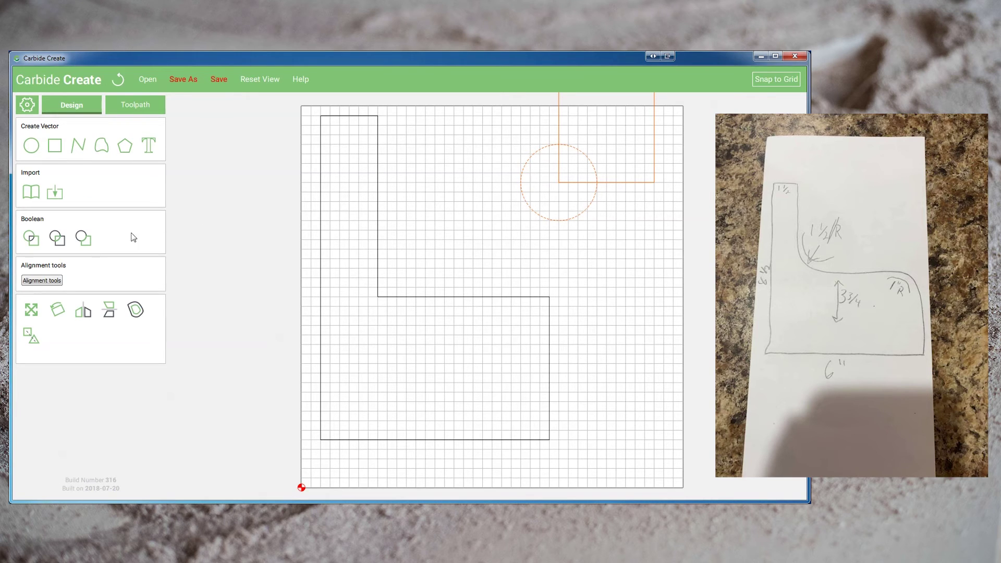
{"action": "left_click", "coordinate": [85, 239]}
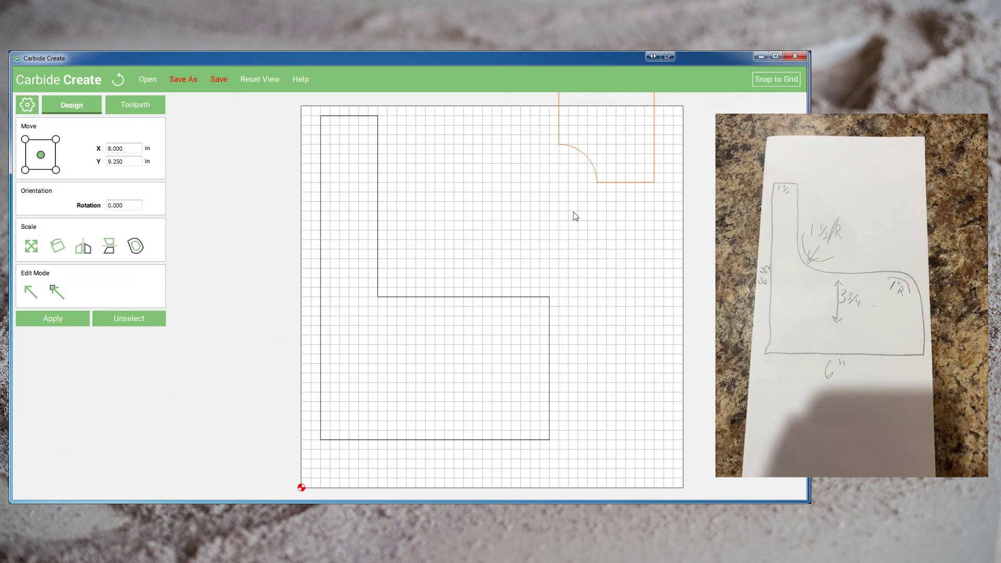
{"action": "left_click", "coordinate": [121, 321]}
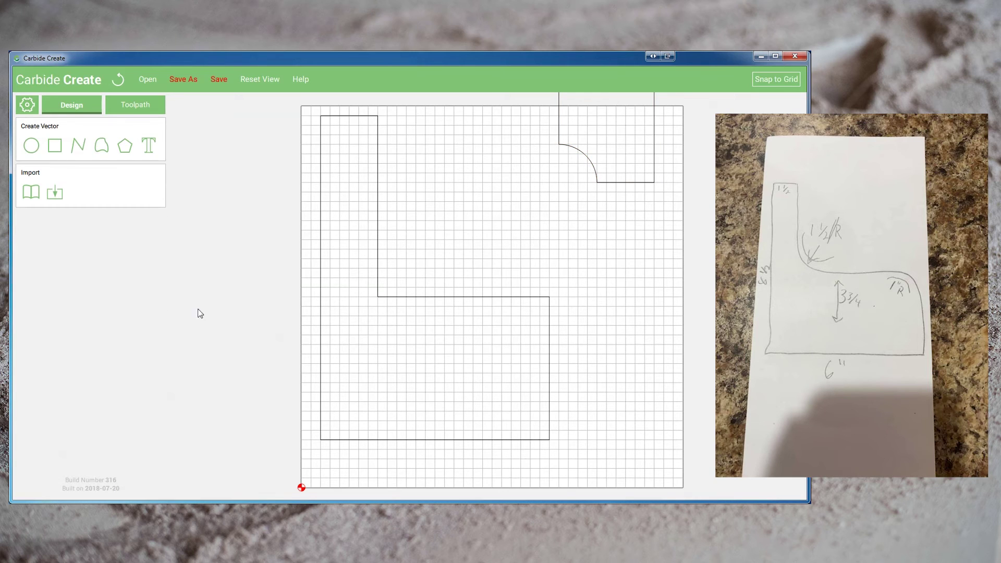
{"action": "left_click", "coordinate": [636, 190]}
{"action": "left_click_drag", "start_coordinate": [636, 190], "coordinate": [547, 335]}
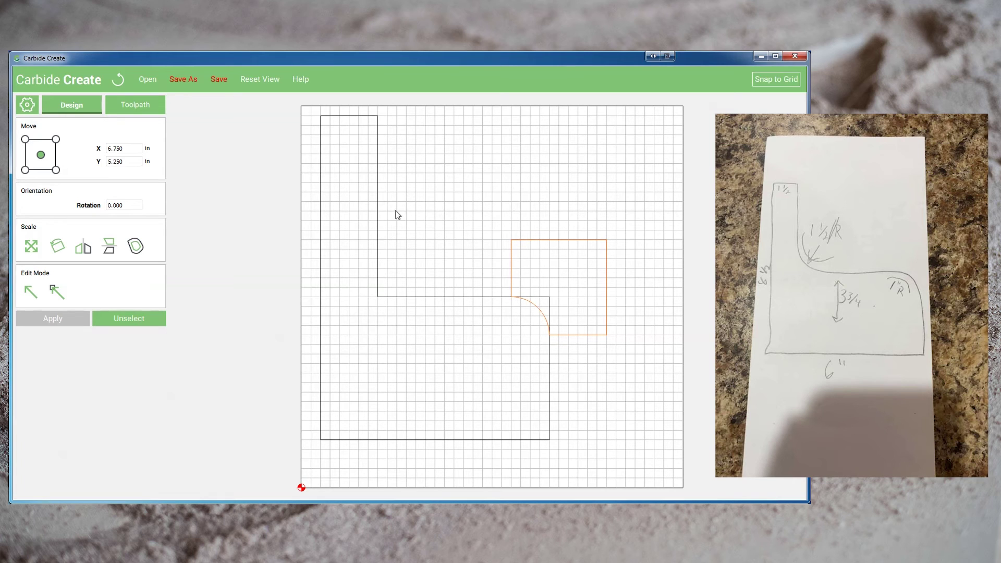
- Subtract the notched square from the L to round its lower-arm outer corner
{"action": "left_click", "coordinate": [377, 215]}
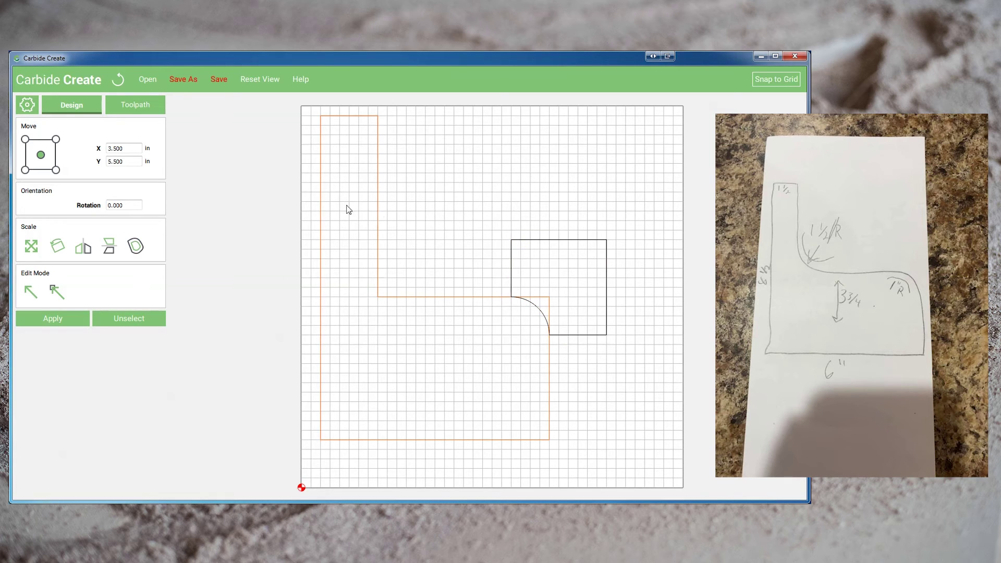
{"action": "left_click", "coordinate": [545, 241], "text": "shift"}
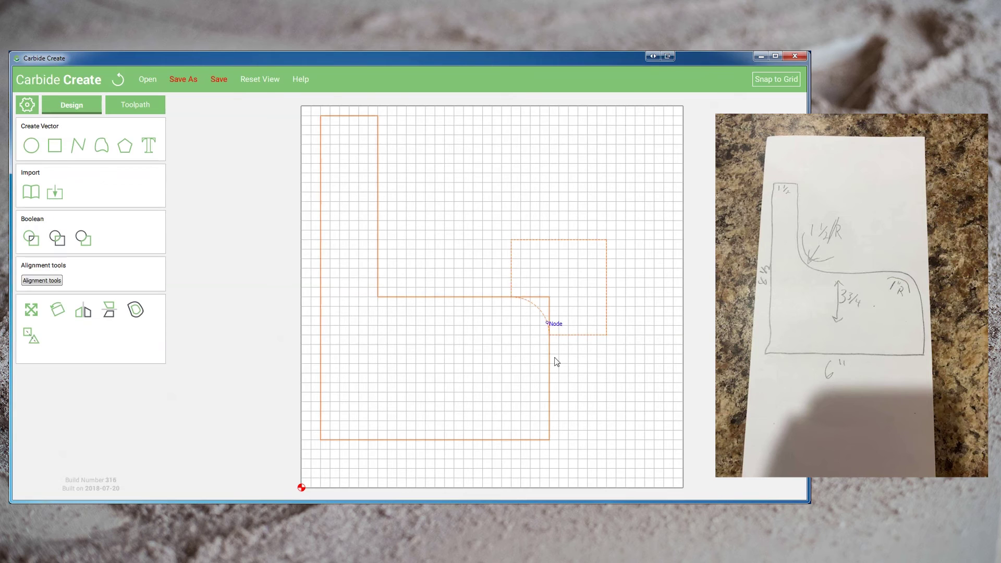
{"action": "left_click", "coordinate": [82, 240]}
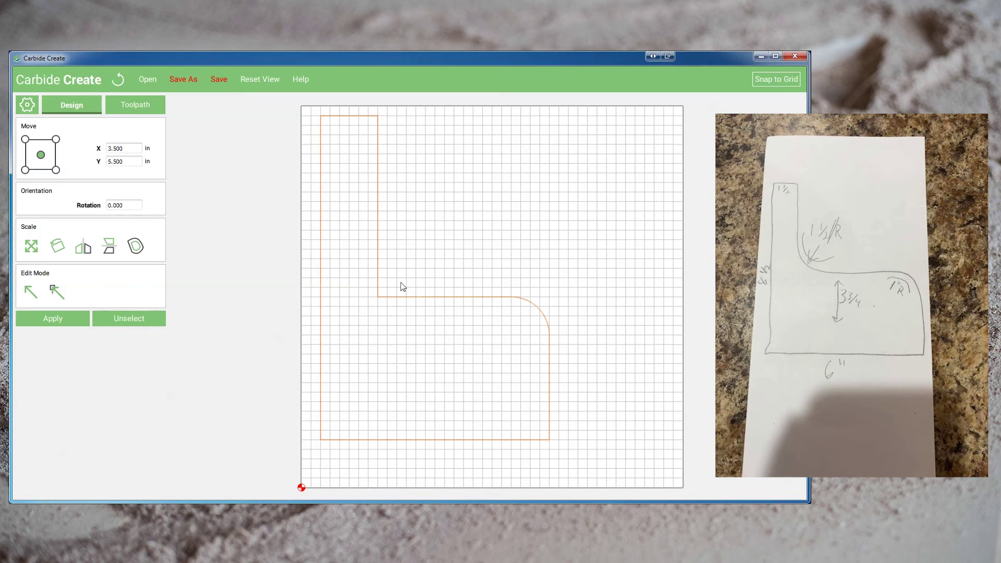
{"action": "left_click", "coordinate": [125, 319]}
- Draw a 1.5 in radius circle and place it to the upper right of the L
{"action": "left_click", "coordinate": [32, 148]}
{"action": "left_click", "coordinate": [566, 192]}
{"action": "left_click", "coordinate": [538, 226]}
{"action": "left_click_drag", "start_coordinate": [121, 206], "coordinate": [72, 204]}
{"action": "type", "text": "1.5"}
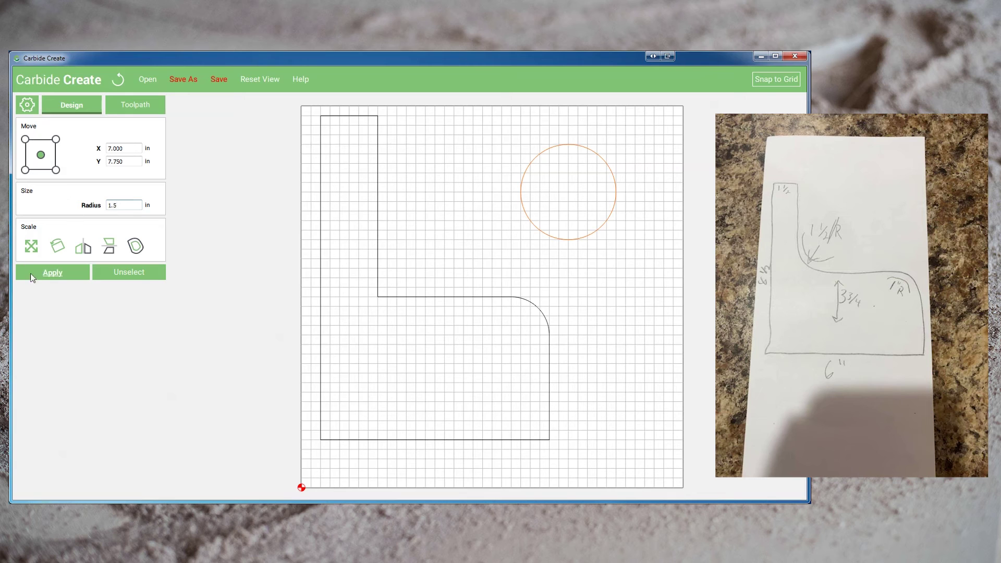
{"action": "left_click", "coordinate": [55, 275]}
{"action": "left_click_drag", "start_coordinate": [525, 232], "coordinate": [376, 232]}
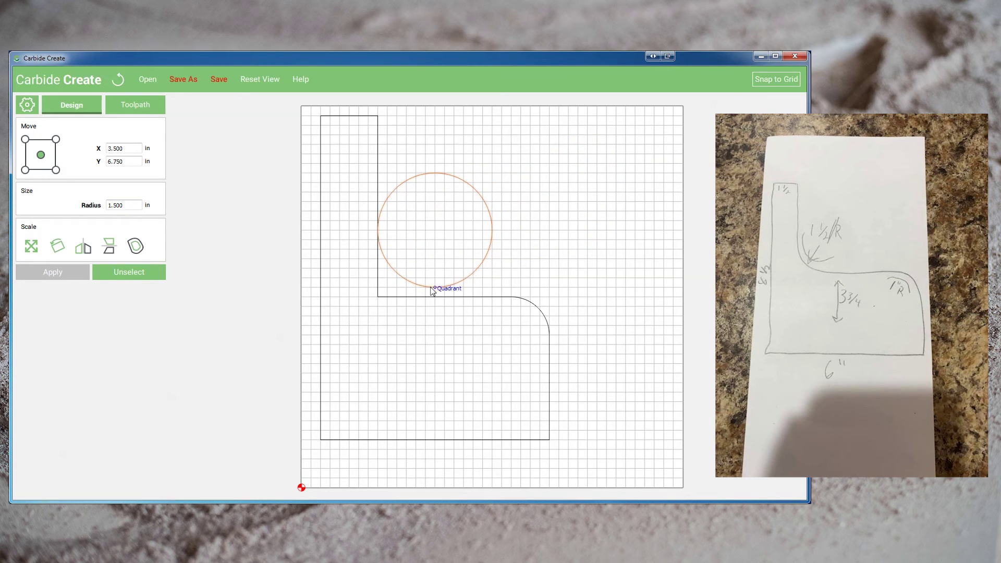
{"action": "left_click_drag", "start_coordinate": [432, 286], "coordinate": [432, 295]}
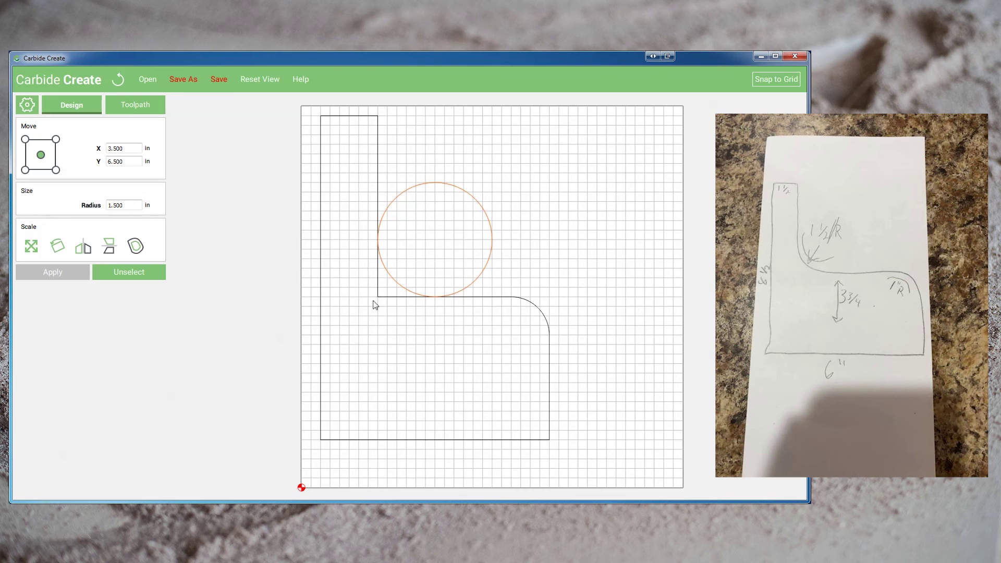
{"action": "left_click_drag", "start_coordinate": [390, 279], "coordinate": [489, 183]}
{"action": "left_click", "coordinate": [142, 268]}
- Draw a 1.5 in square in the circle's lower-left quadrant and subtract the circle from it
{"action": "key", "text": "r"}
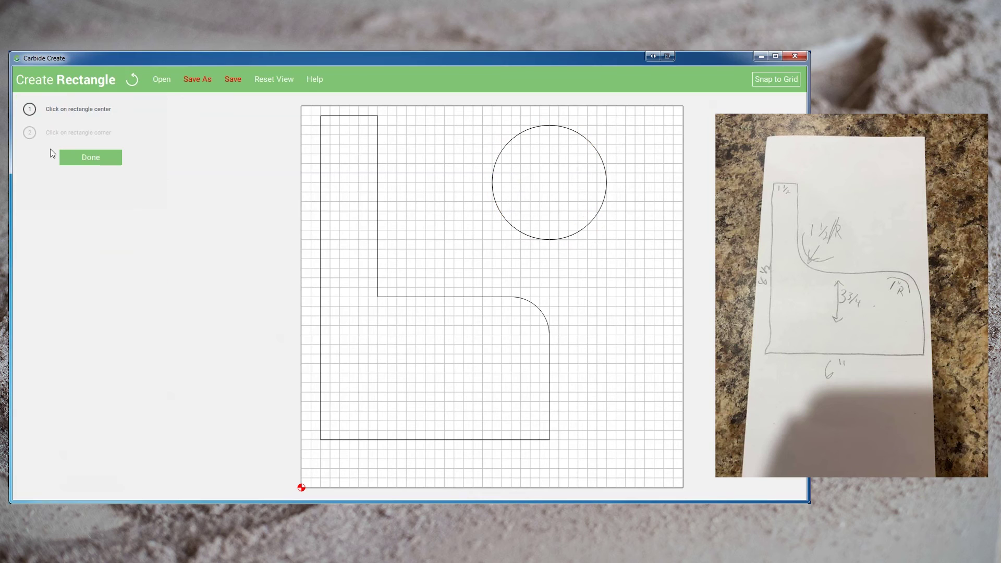
{"action": "left_click", "coordinate": [520, 211]}
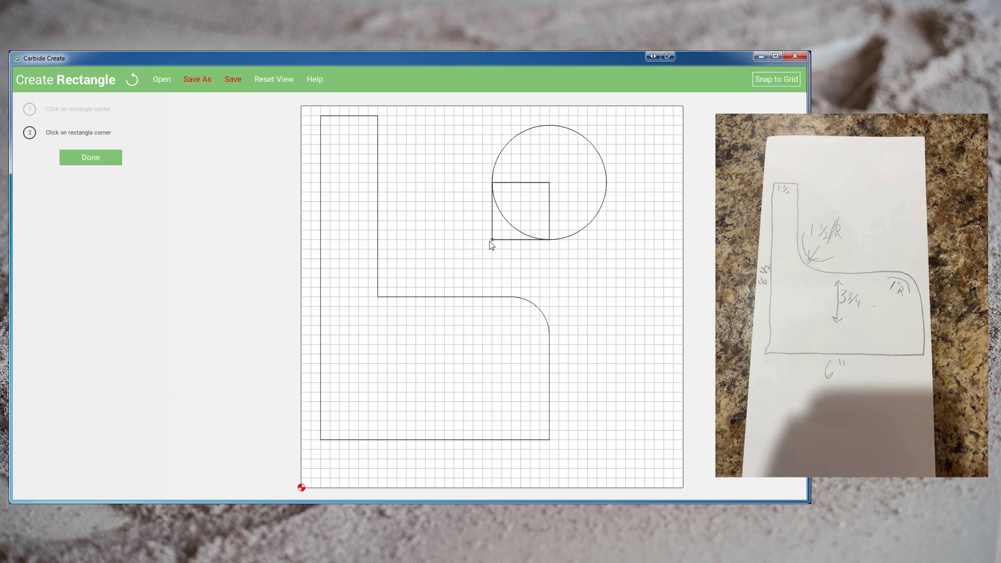
{"action": "left_click", "coordinate": [491, 241]}
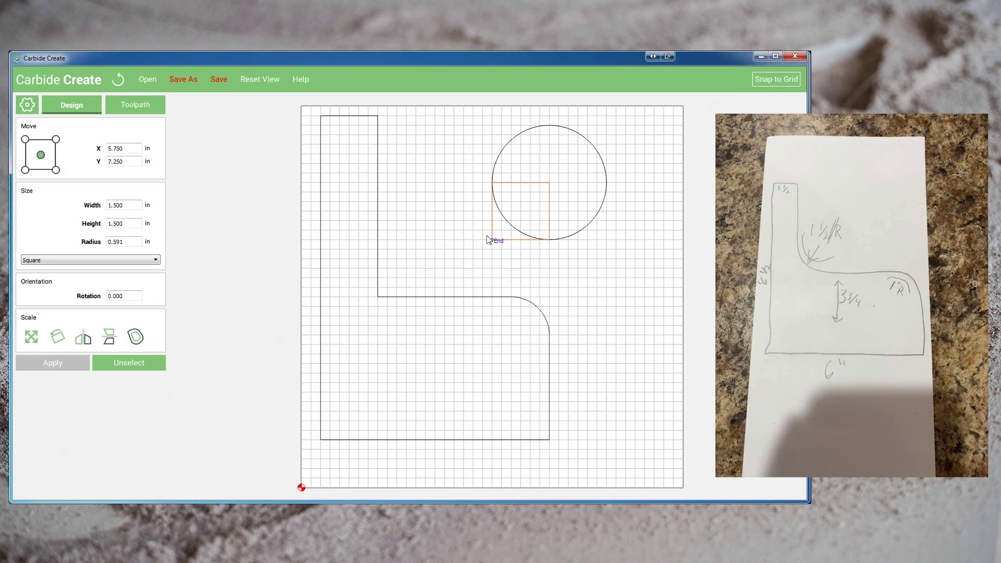
{"action": "left_click", "coordinate": [523, 137], "text": "shift"}
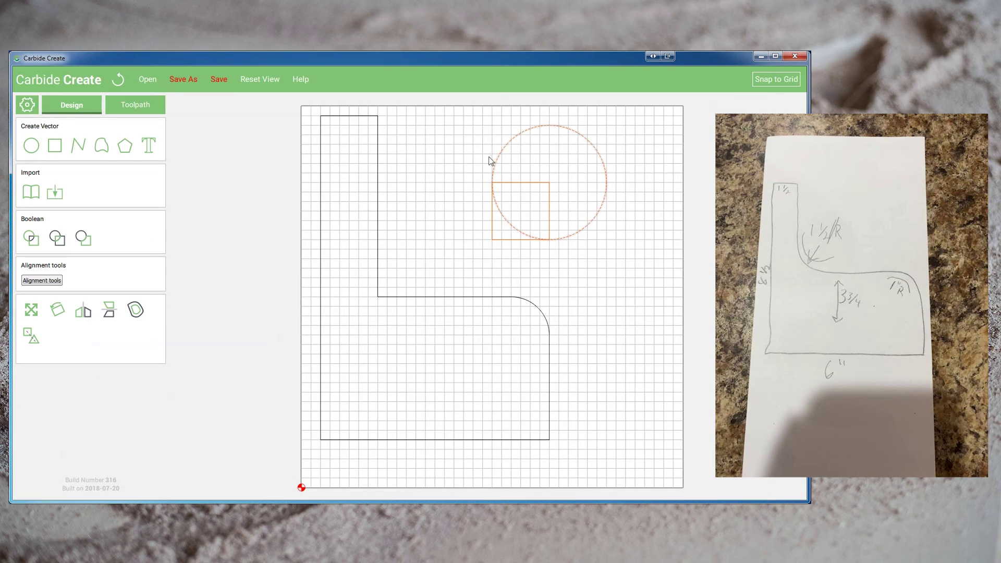
{"action": "left_click", "coordinate": [84, 241]}
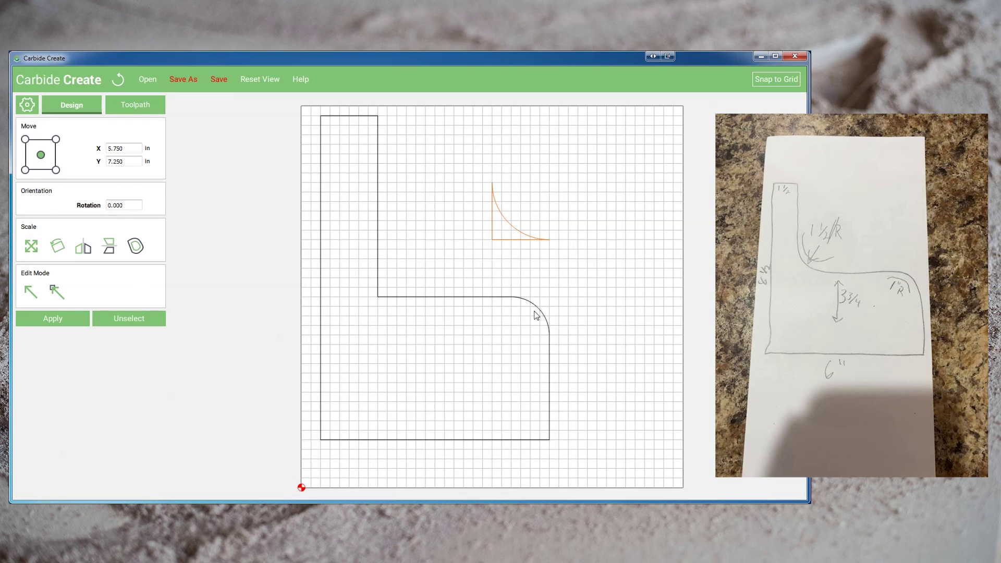
- Place the fillet piece in the L's inner corner and union it, forming a 1.5 in concave fillet
{"action": "left_click_drag", "start_coordinate": [494, 244], "coordinate": [379, 302]}
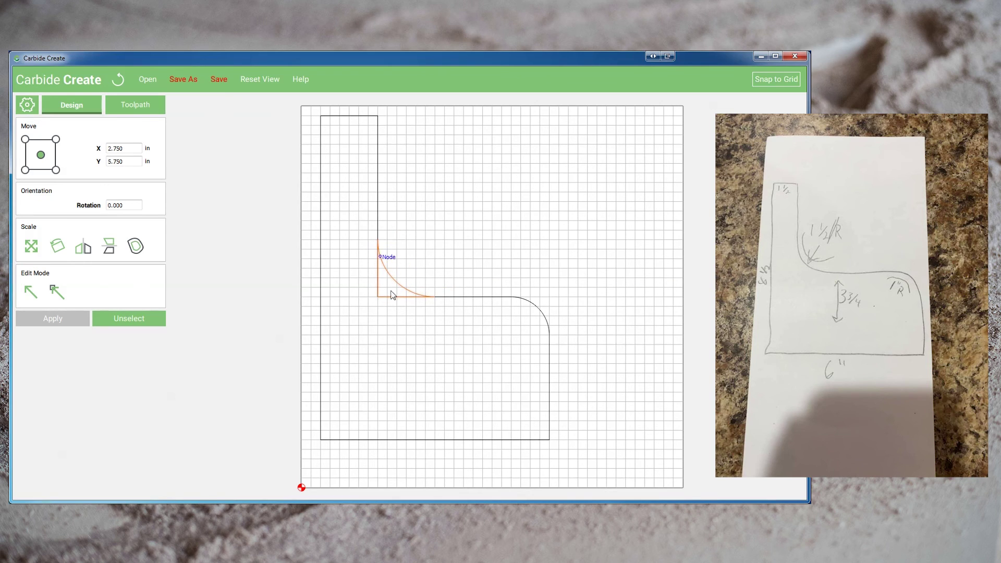
{"action": "left_click_drag", "start_coordinate": [309, 109], "coordinate": [578, 451]}
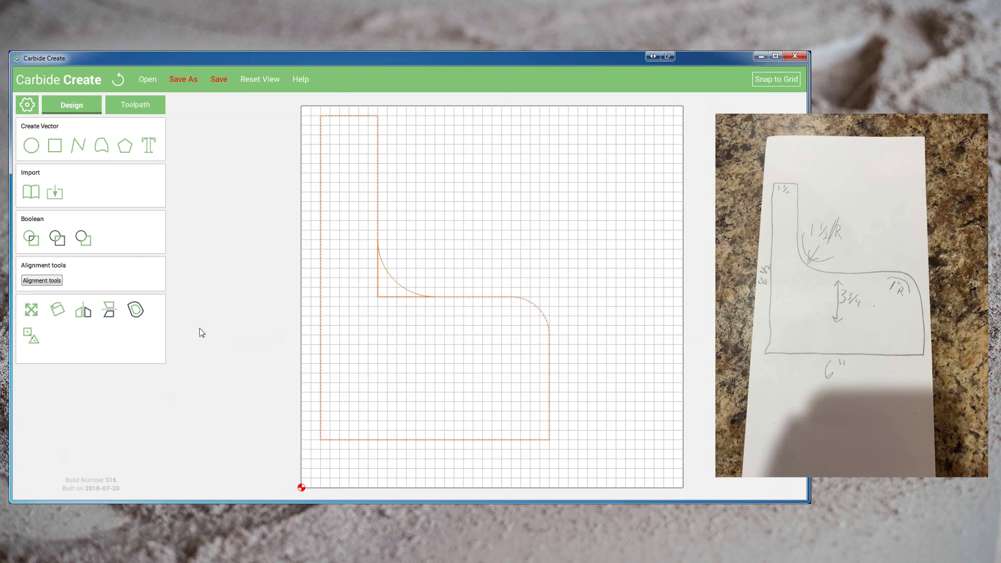
{"action": "left_click", "coordinate": [31, 240]}
{"action": "left_click", "coordinate": [543, 219]}
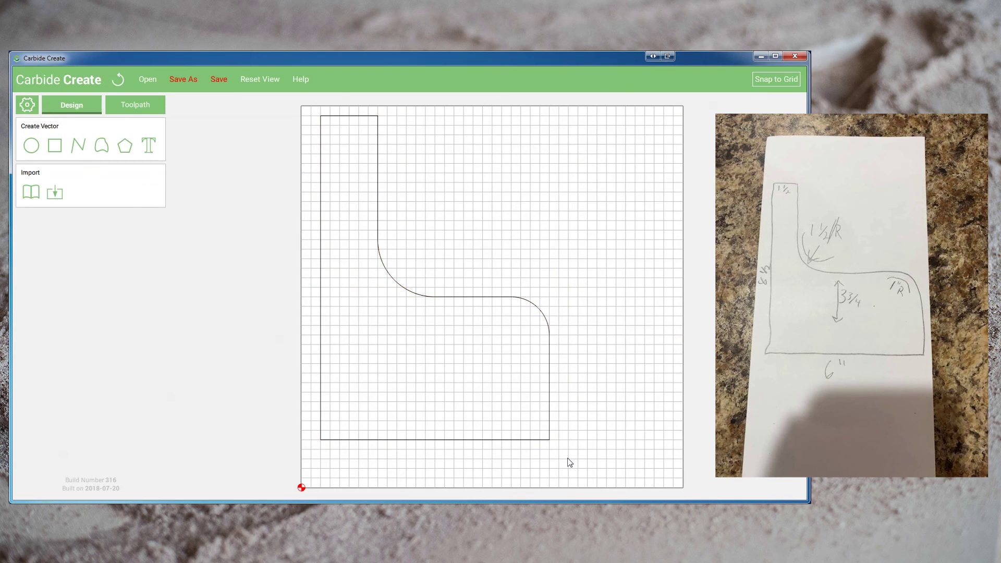